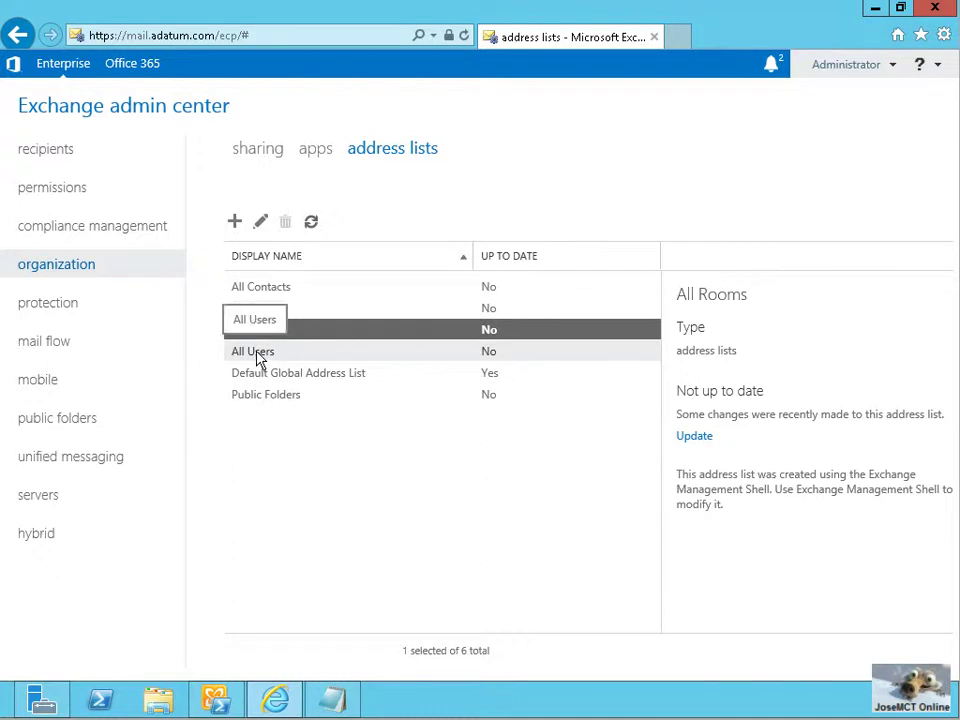
Review the details of the All Users, Public Folders, All Contacts, Default Global Address List, All Groups and All Rooms address lists
click(256, 352)
click(280, 395)
click(267, 292)
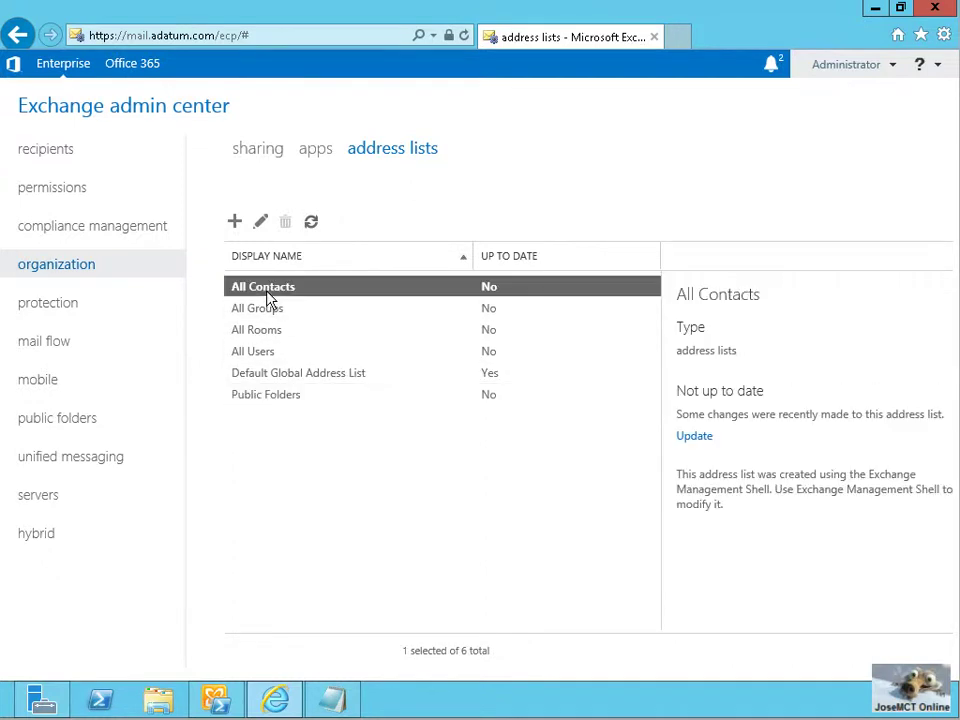
click(292, 377)
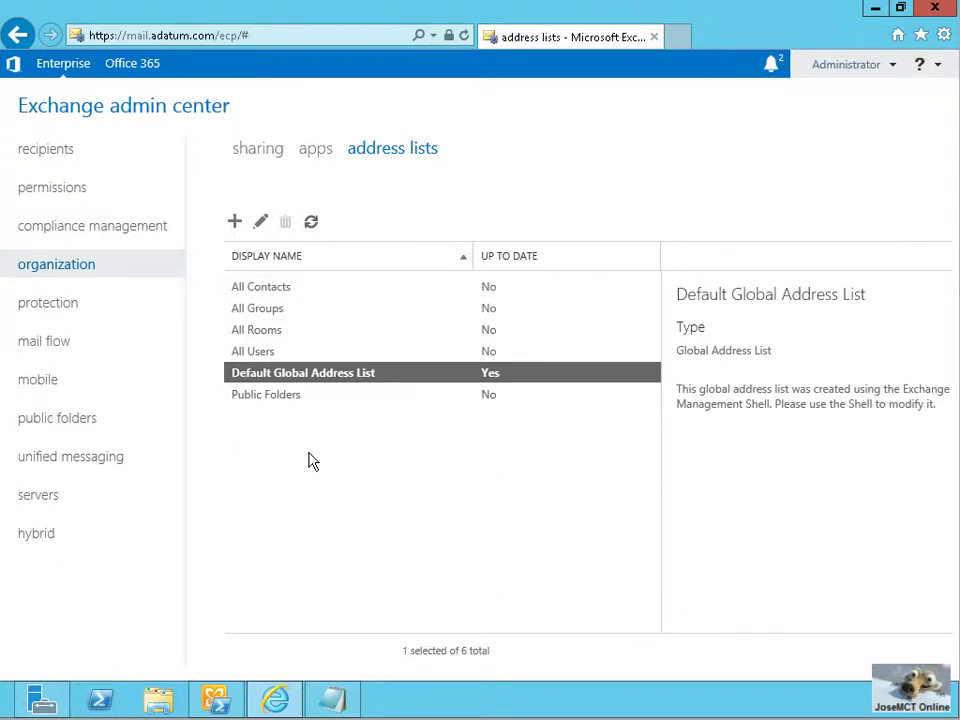
click(256, 290)
click(267, 310)
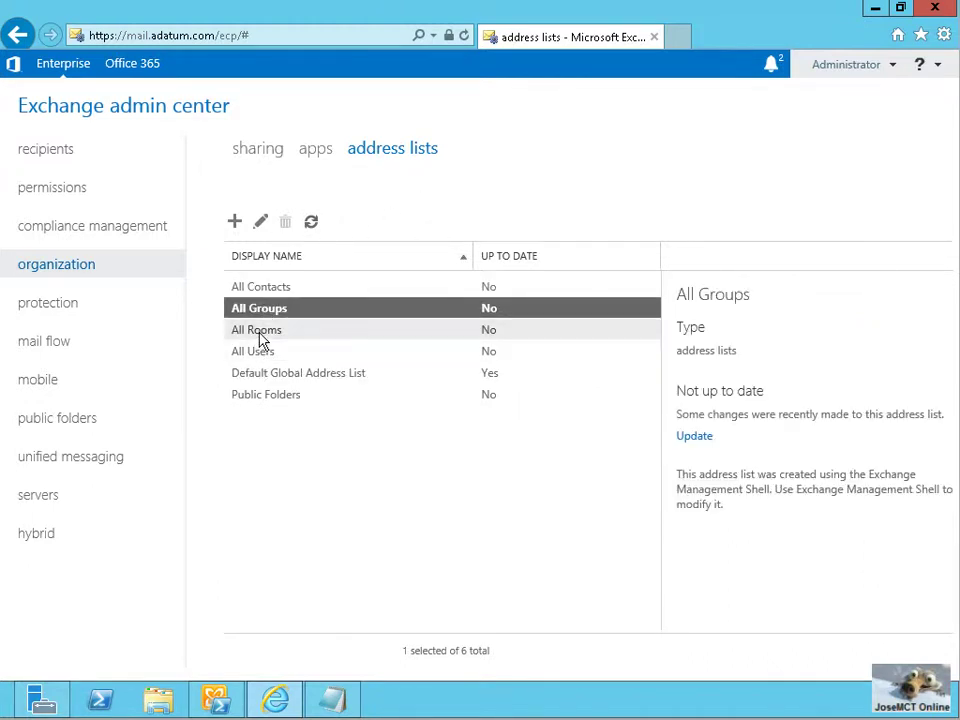
click(261, 331)
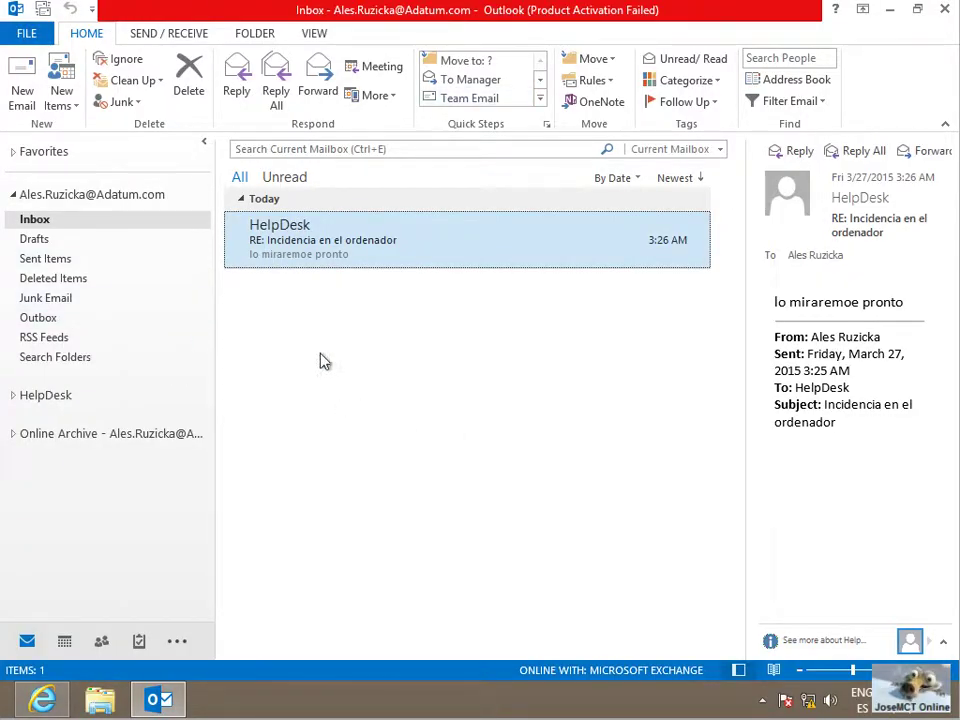
In Outlook, open the address book and browse the entries of the Global Address List
click(820, 79)
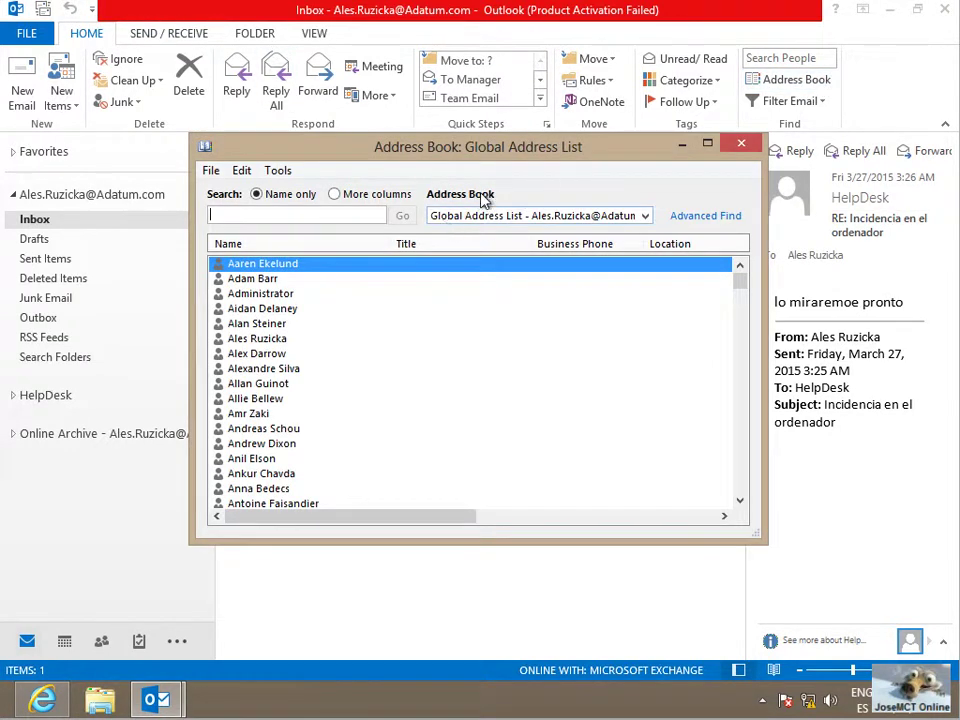
click(644, 216)
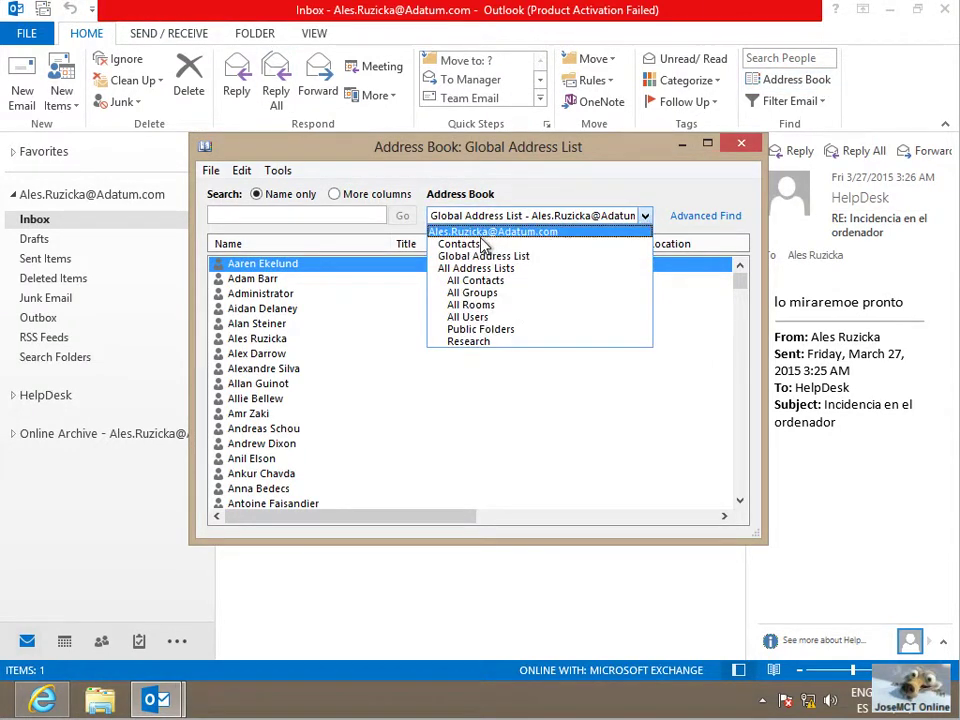
click(510, 257)
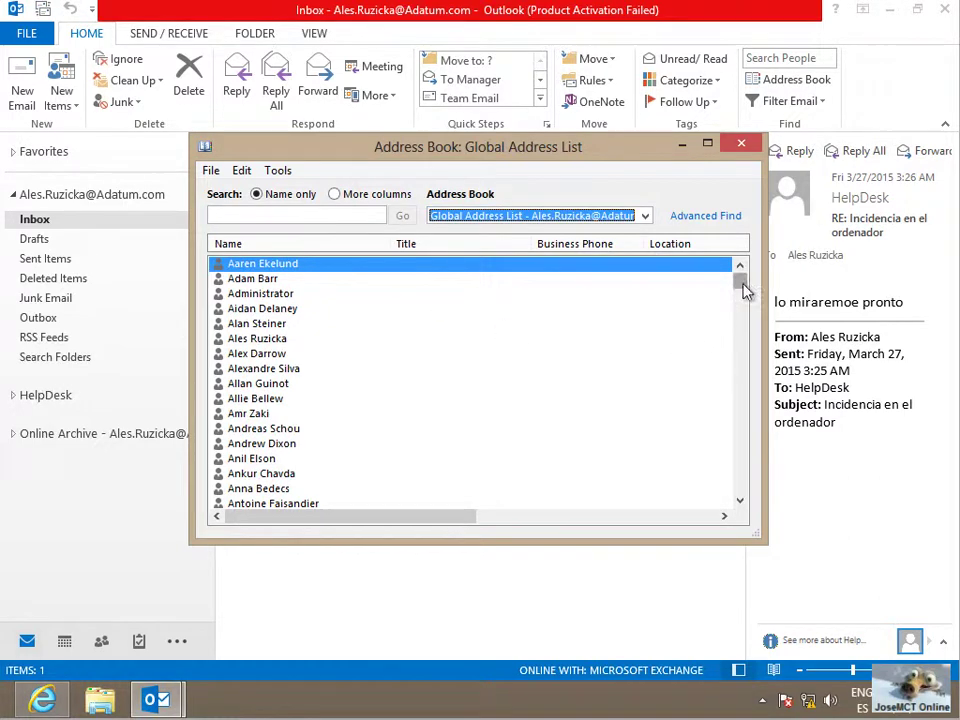
scroll(377, 441, down, 20)
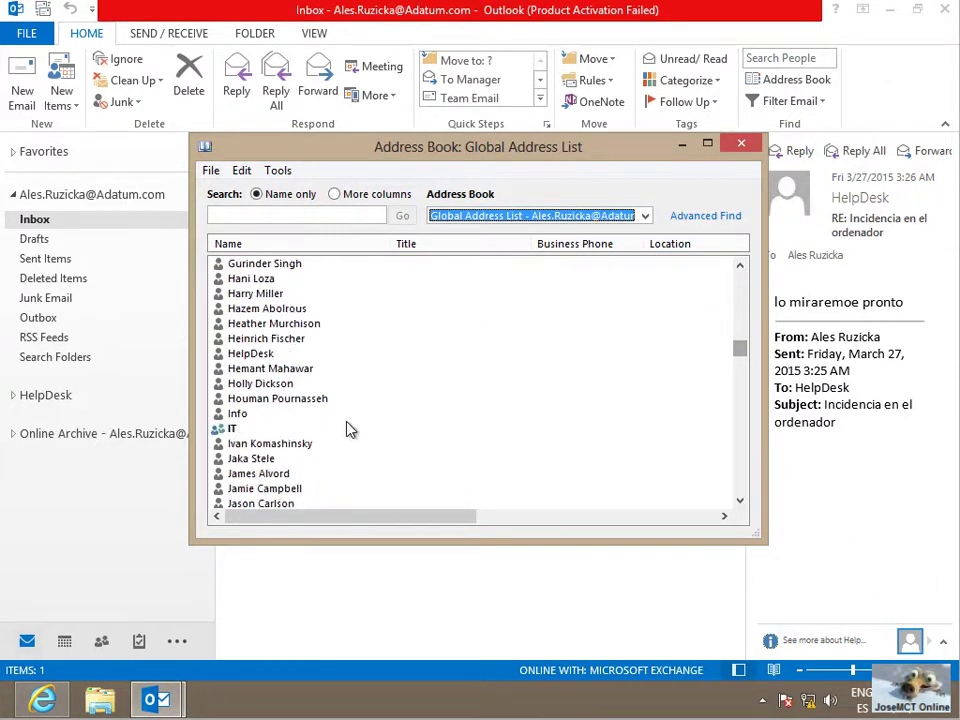
scroll(285, 439, down, 18)
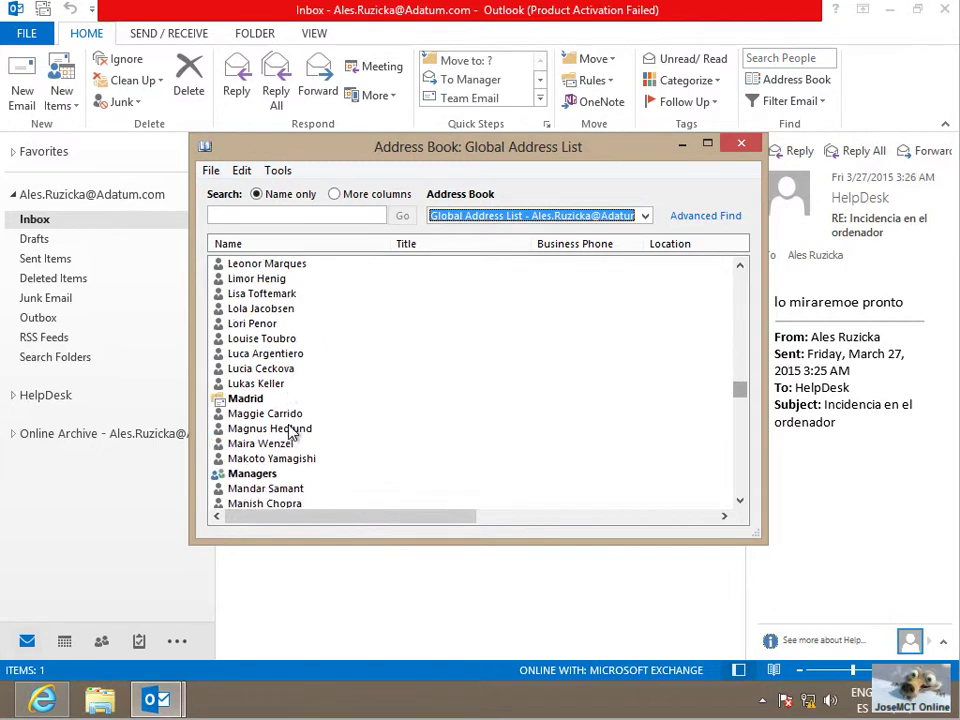
scroll(290, 430, down, 5)
scroll(350, 382, down, 2)
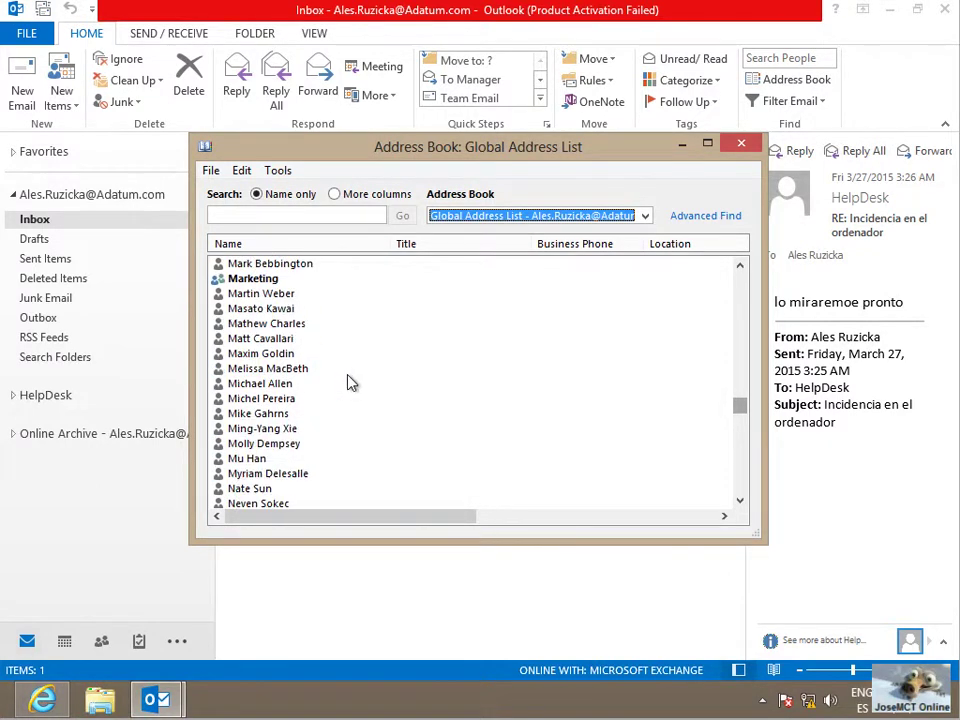
scroll(350, 382, up, 8)
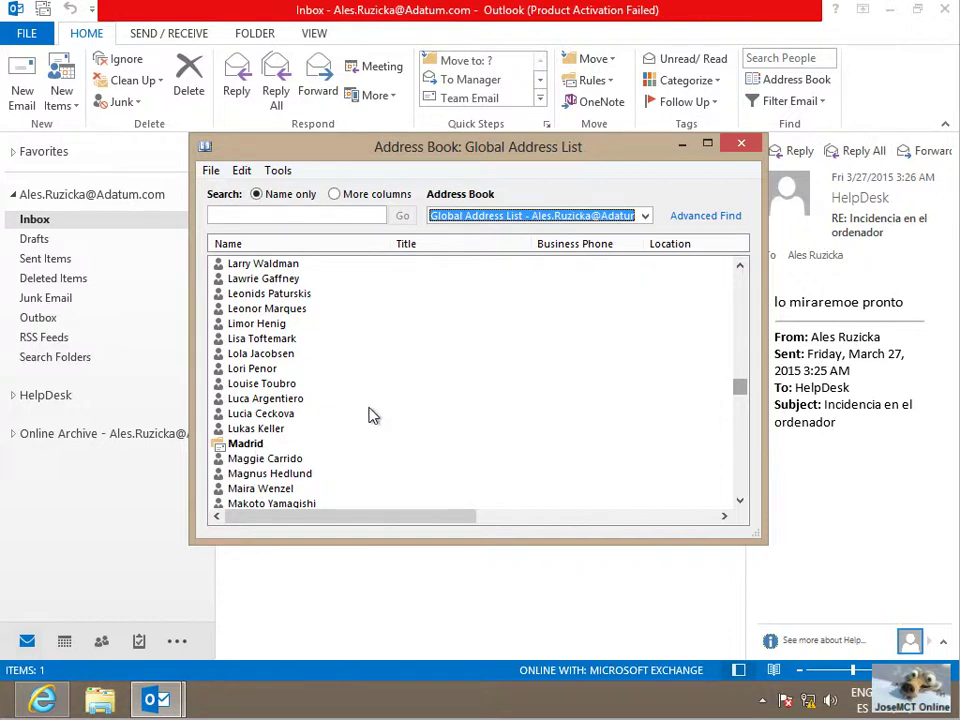
scroll(380, 425, down, 7)
scroll(378, 422, down, 8)
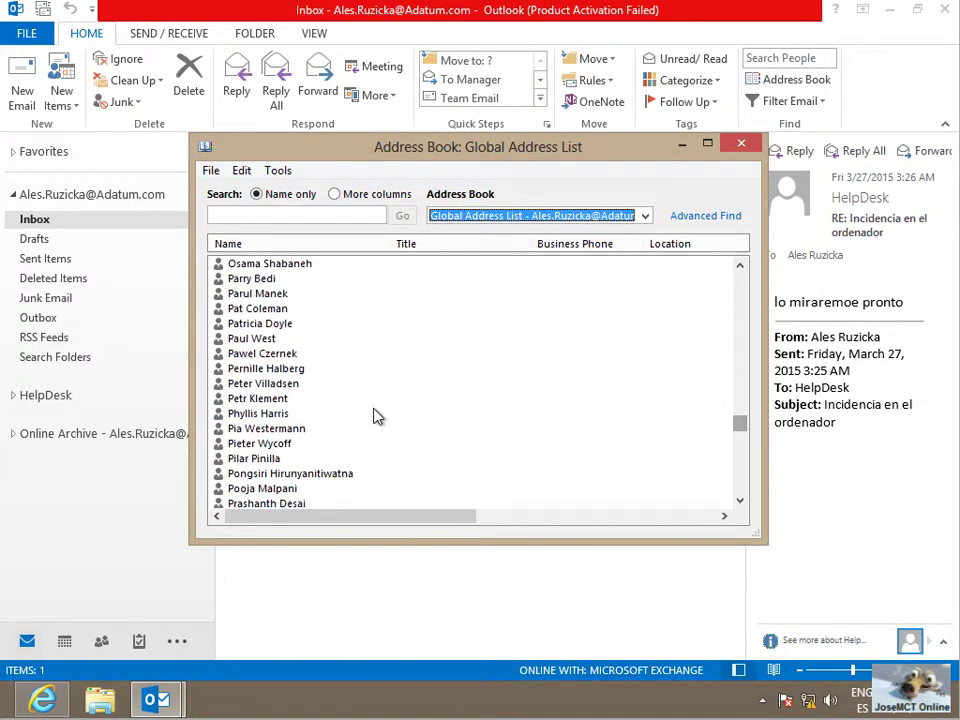
Show the All Address Lists, All Contacts and All Groups lists one after another in the address book
click(645, 216)
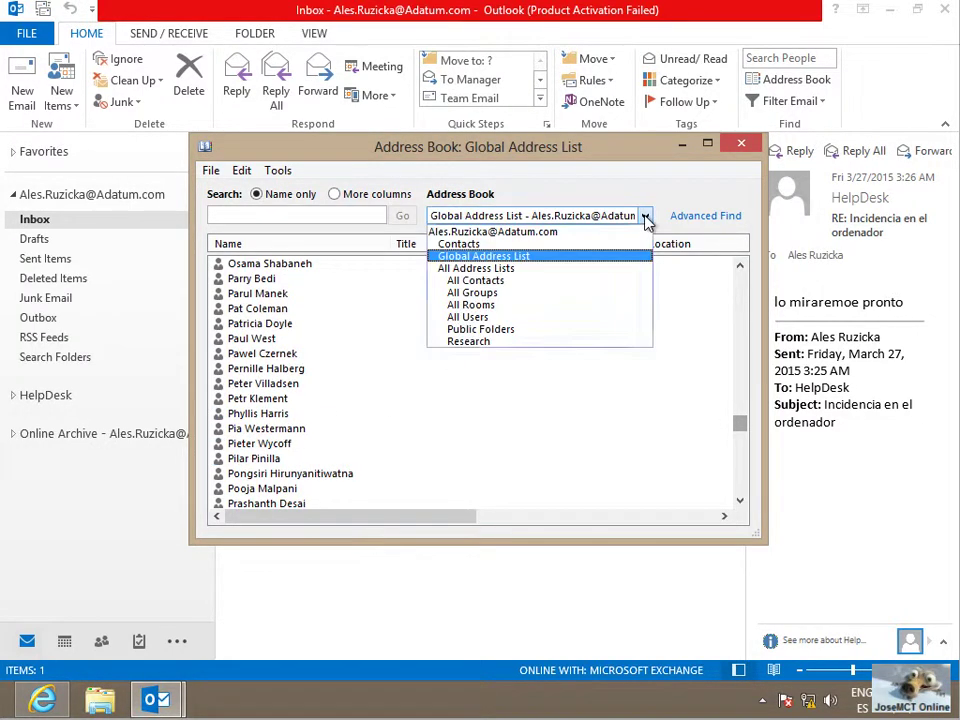
click(498, 272)
click(643, 222)
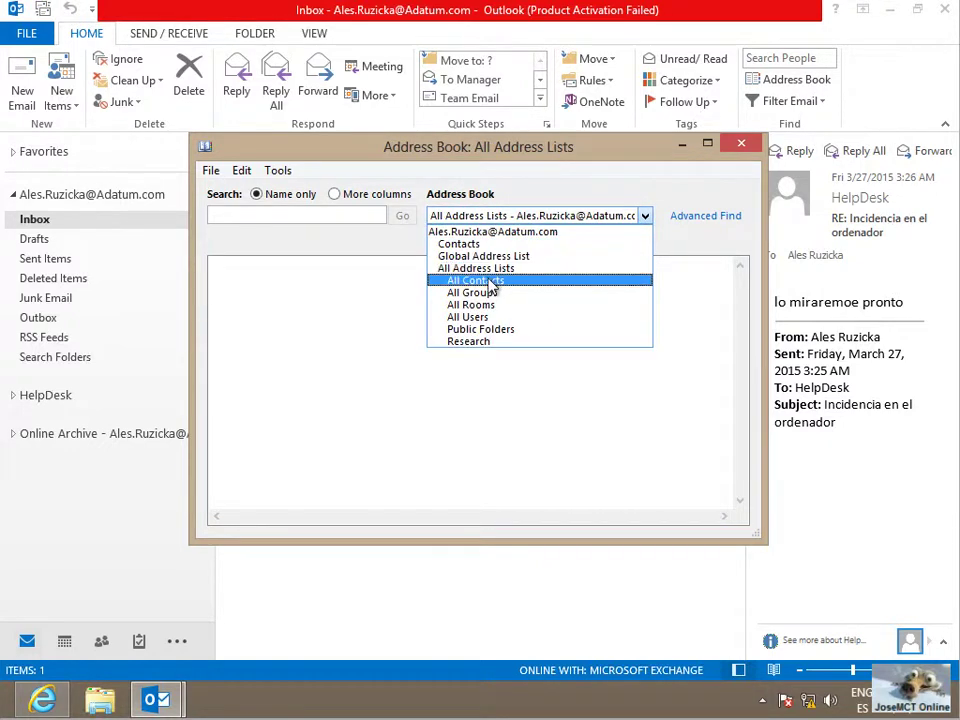
click(480, 279)
click(644, 216)
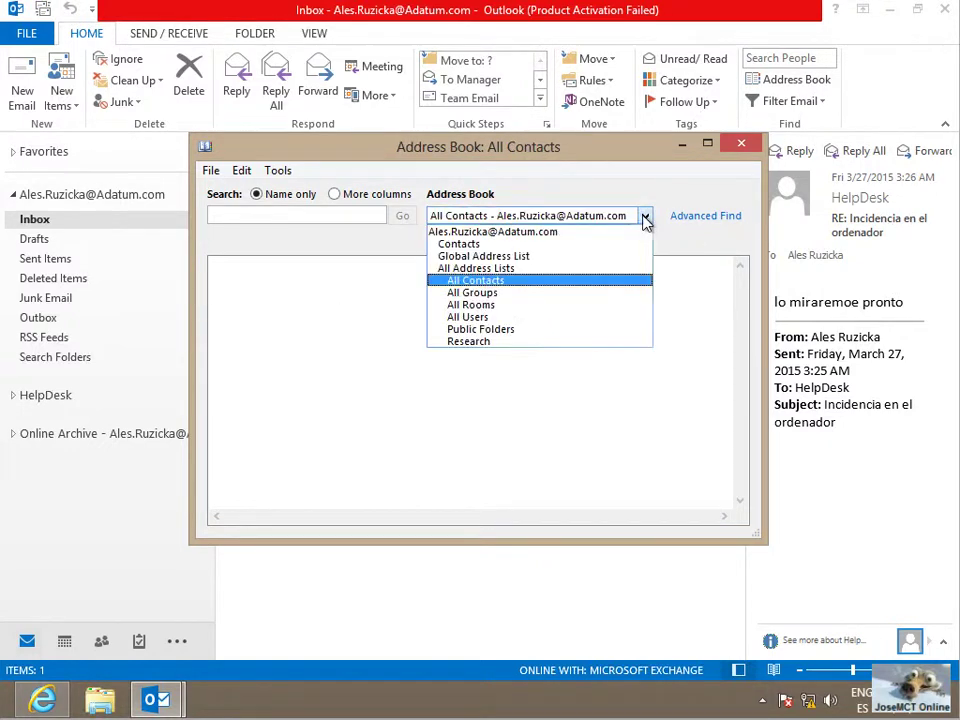
click(477, 293)
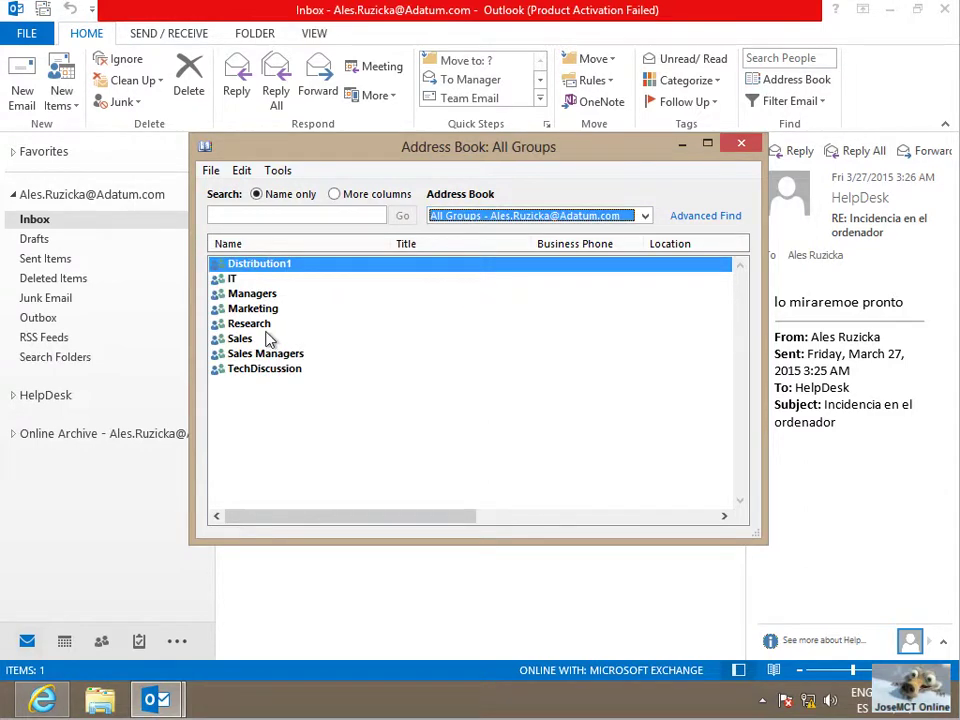
Show the members of the All Rooms, All Users and Public Folders address lists
click(644, 219)
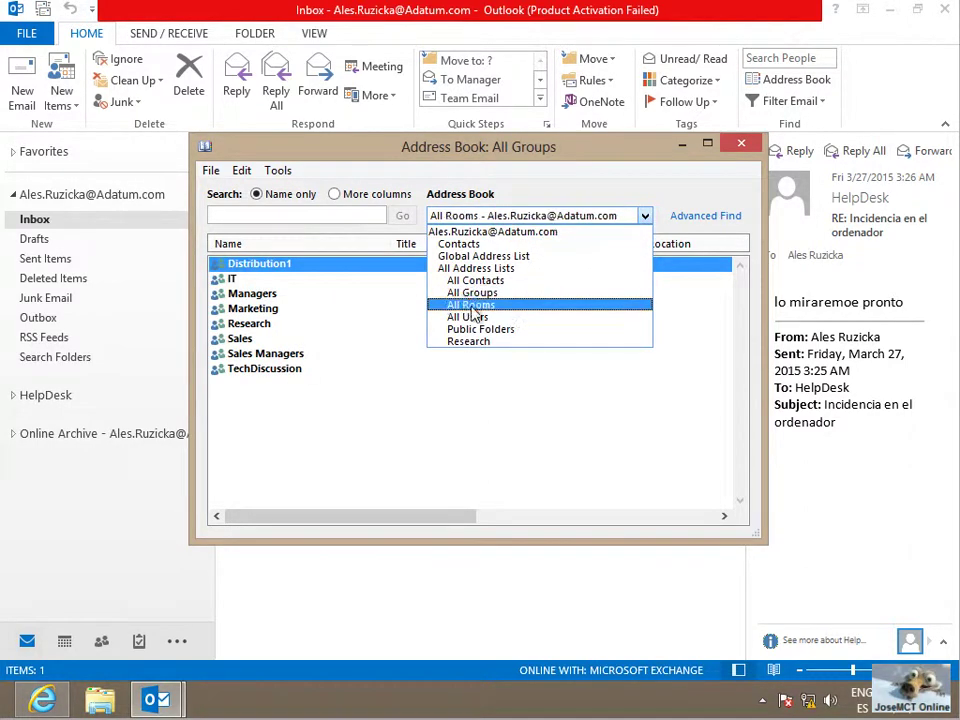
click(472, 304)
click(645, 216)
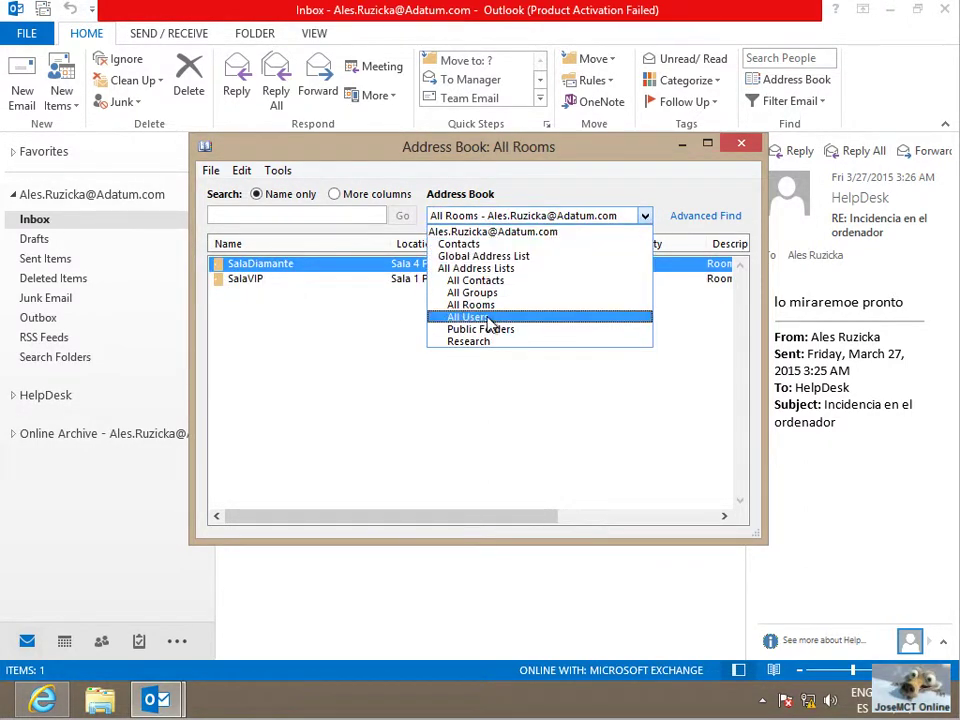
click(489, 317)
click(645, 216)
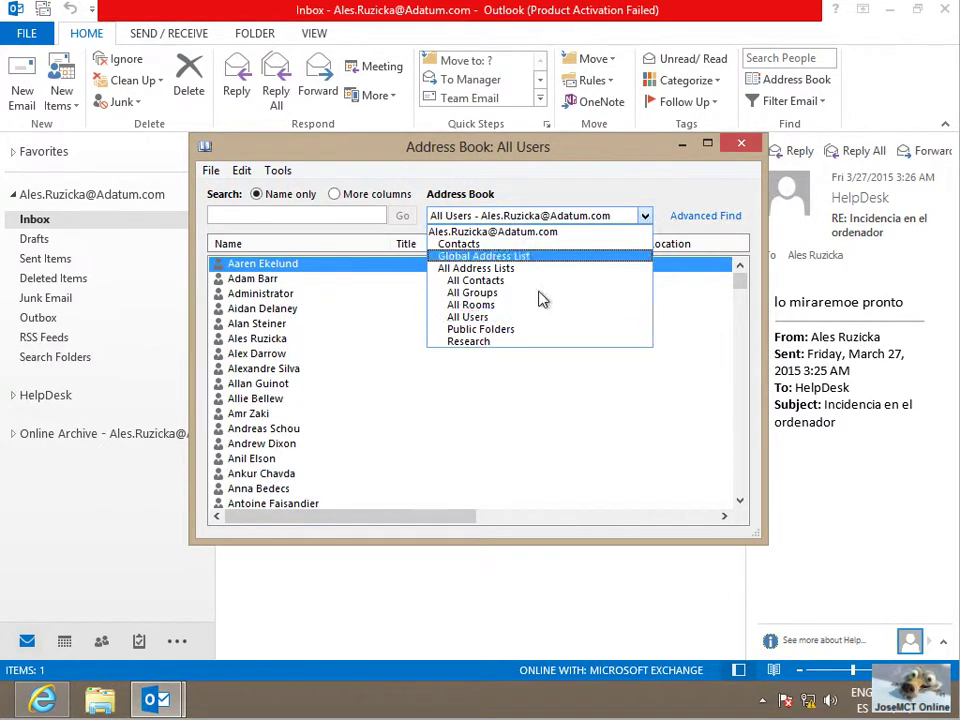
click(484, 334)
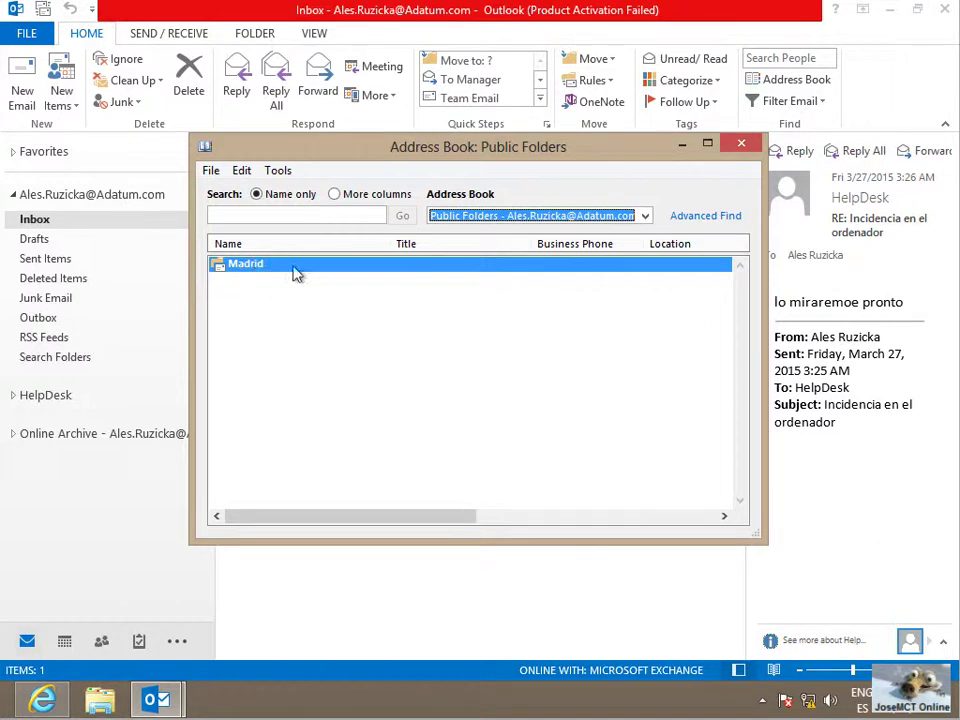
Try to show the Research address list and close the address book
click(647, 216)
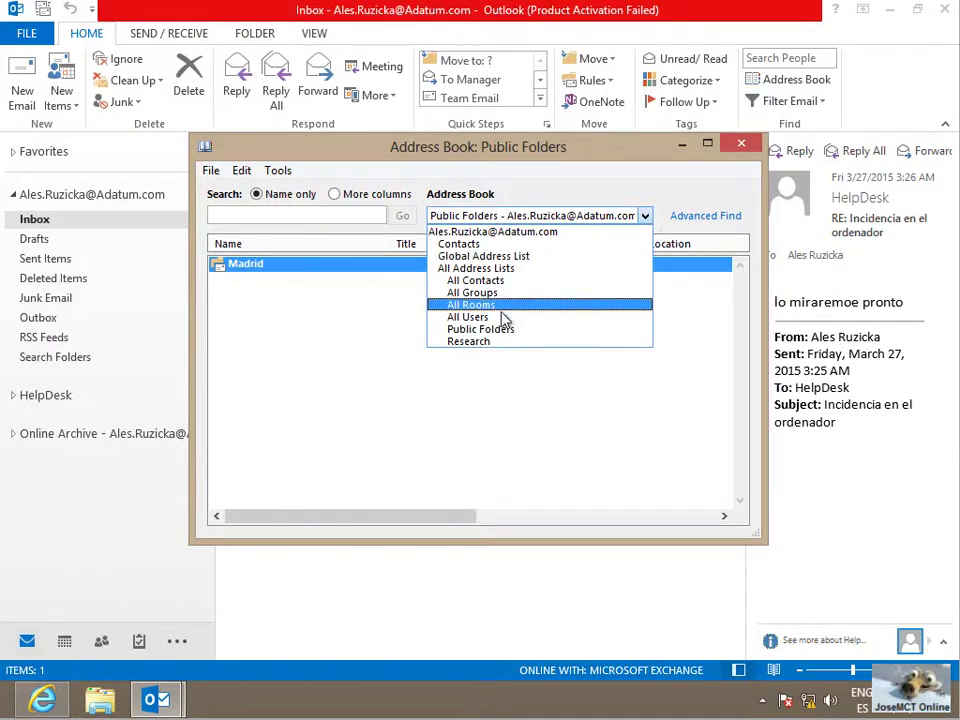
click(490, 342)
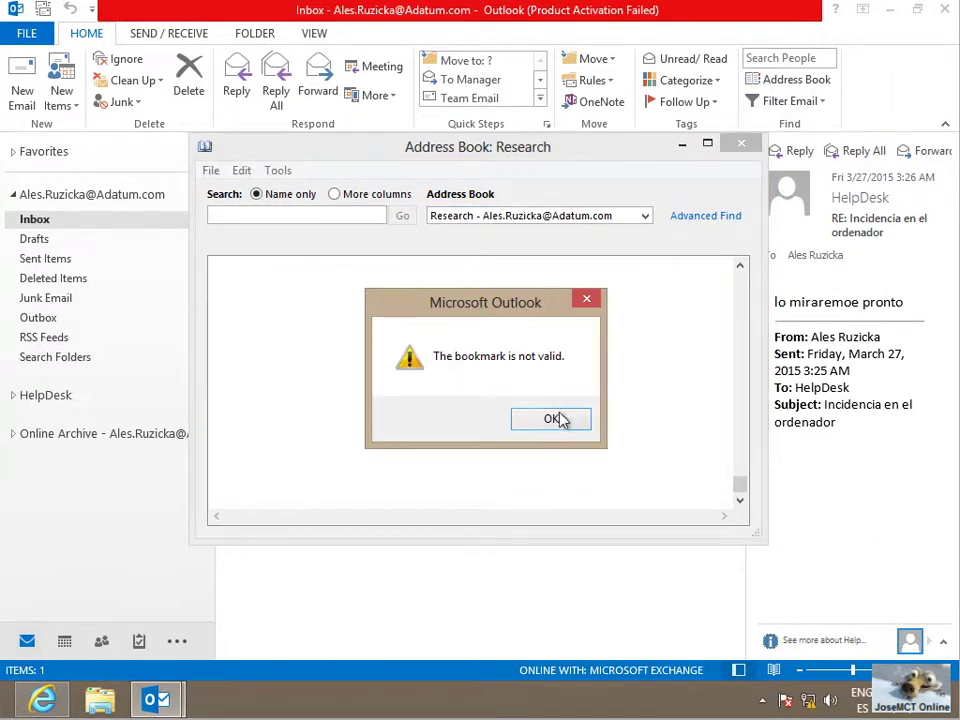
click(558, 419)
click(646, 217)
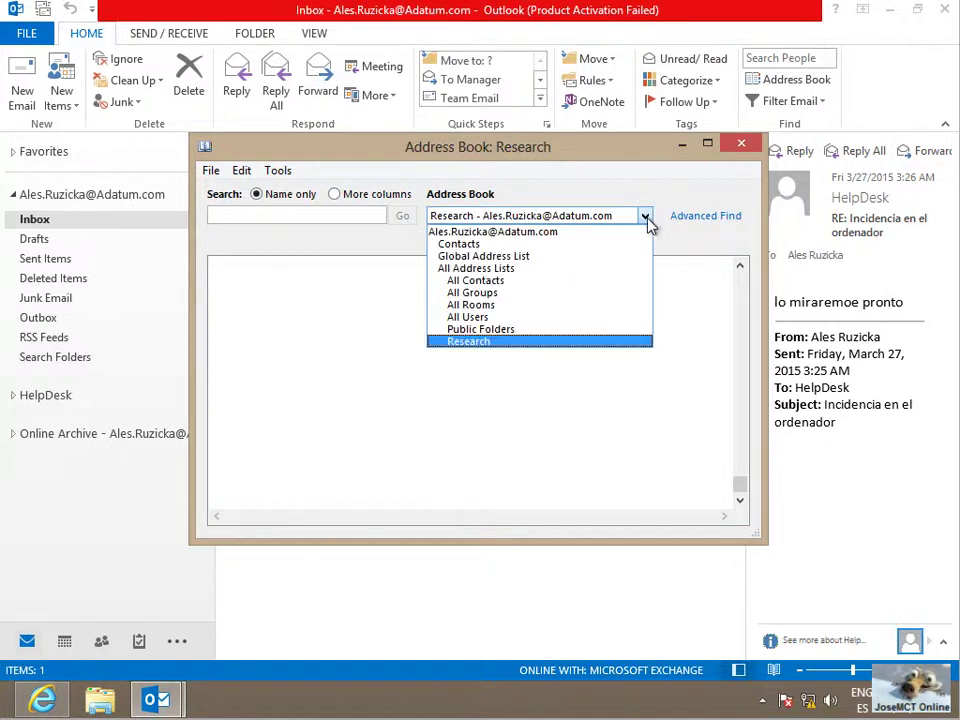
click(742, 150)
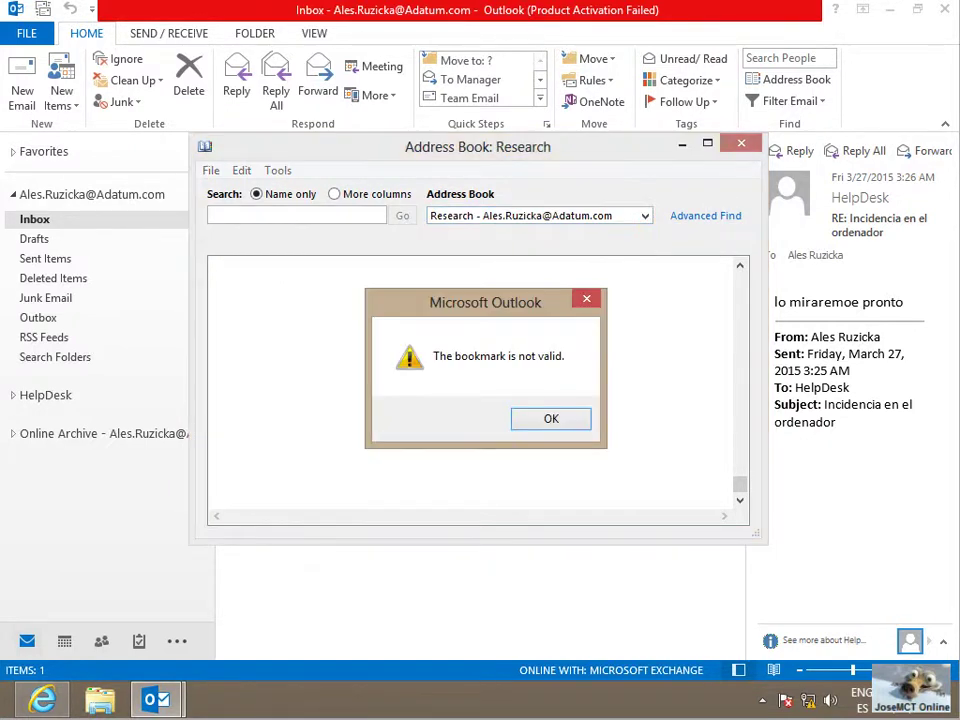
click(553, 419)
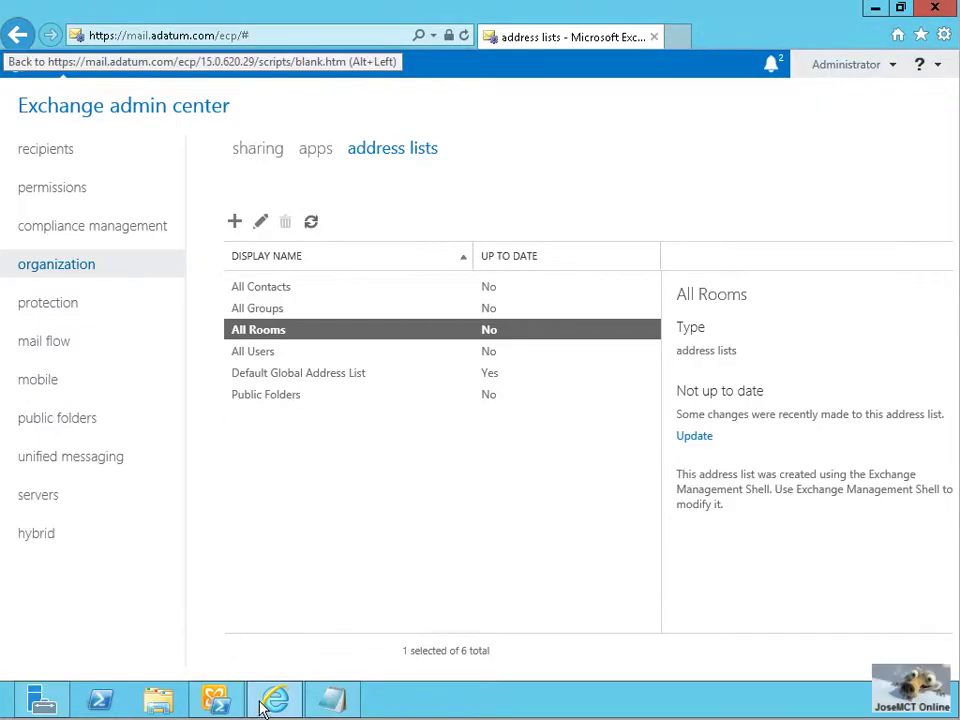
In the Exchange Management Shell, clear the screen and run Get-Mailbox | ? {$_.customattribute1 -like "RRHH"} to list the matching mailboxes
click(226, 703)
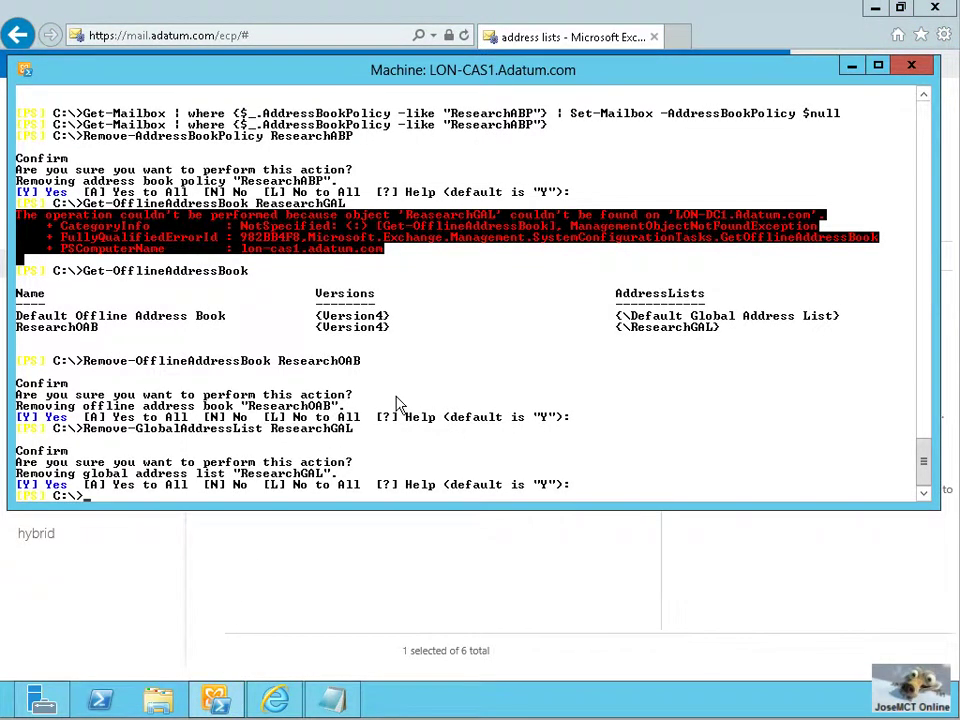
text(cls)
key(Return)
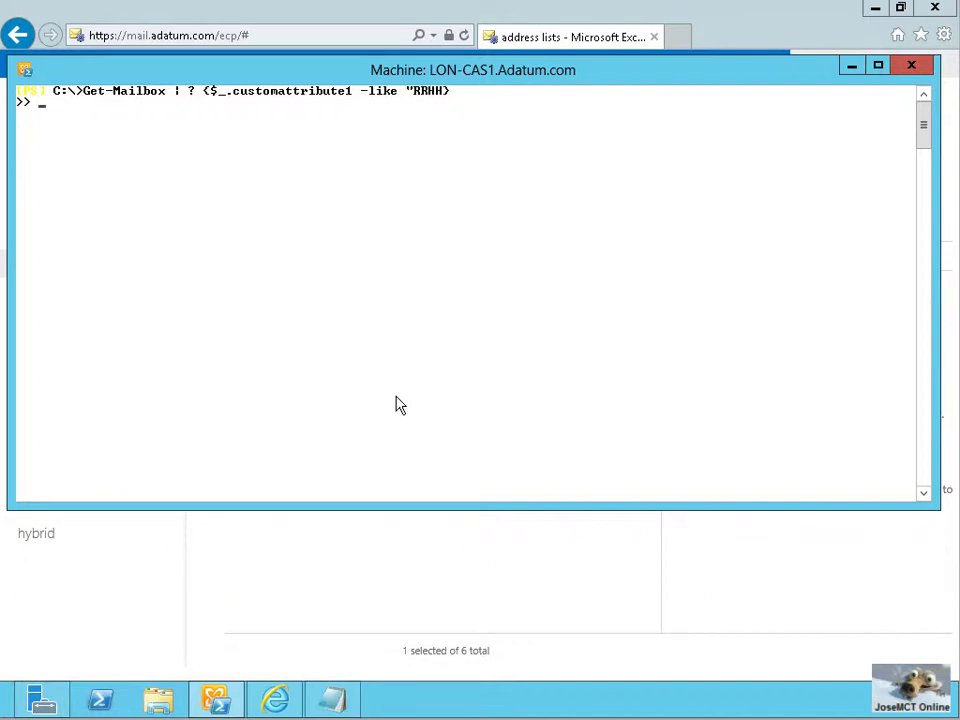
key(ctrl+c)
key(Up)
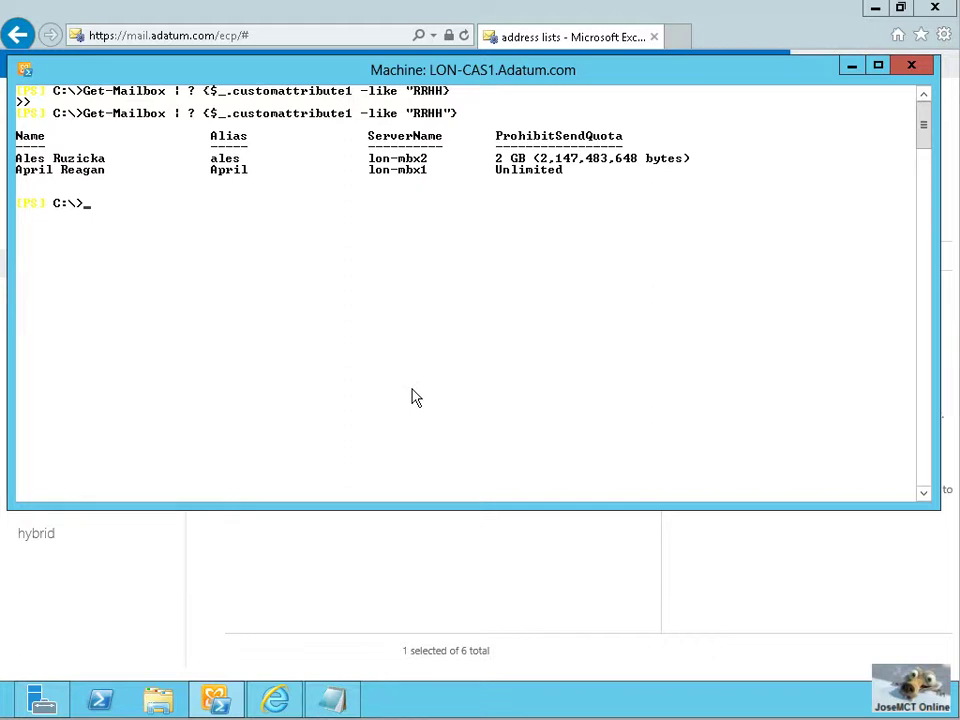
In the Exchange admin center, start a new address list named "RRH address List" and view the available parent paths
click(266, 16)
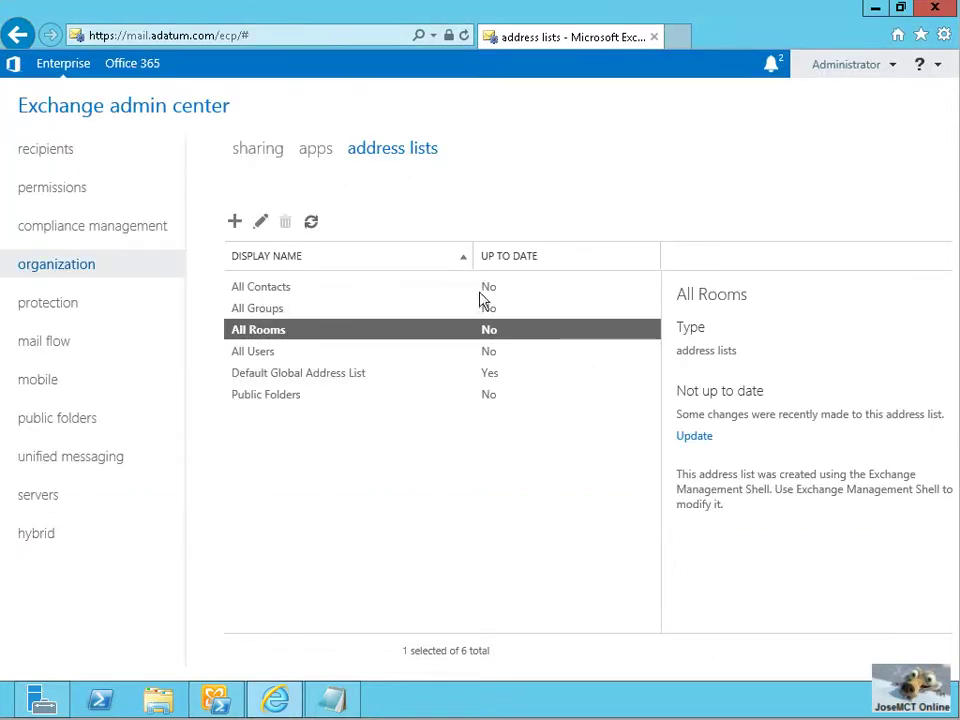
click(236, 222)
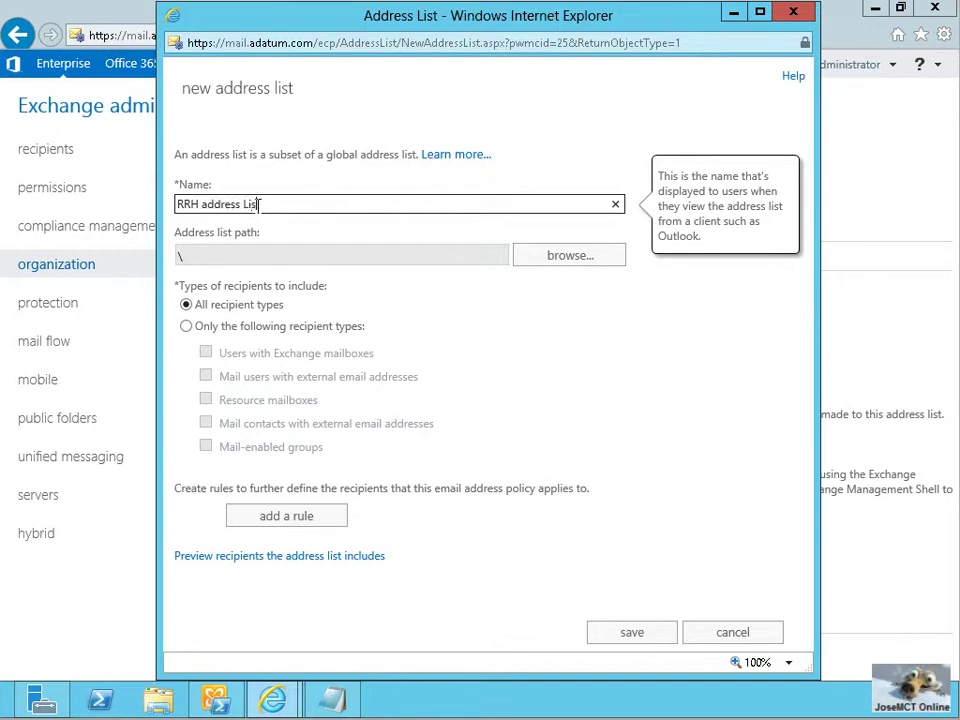
click(619, 260)
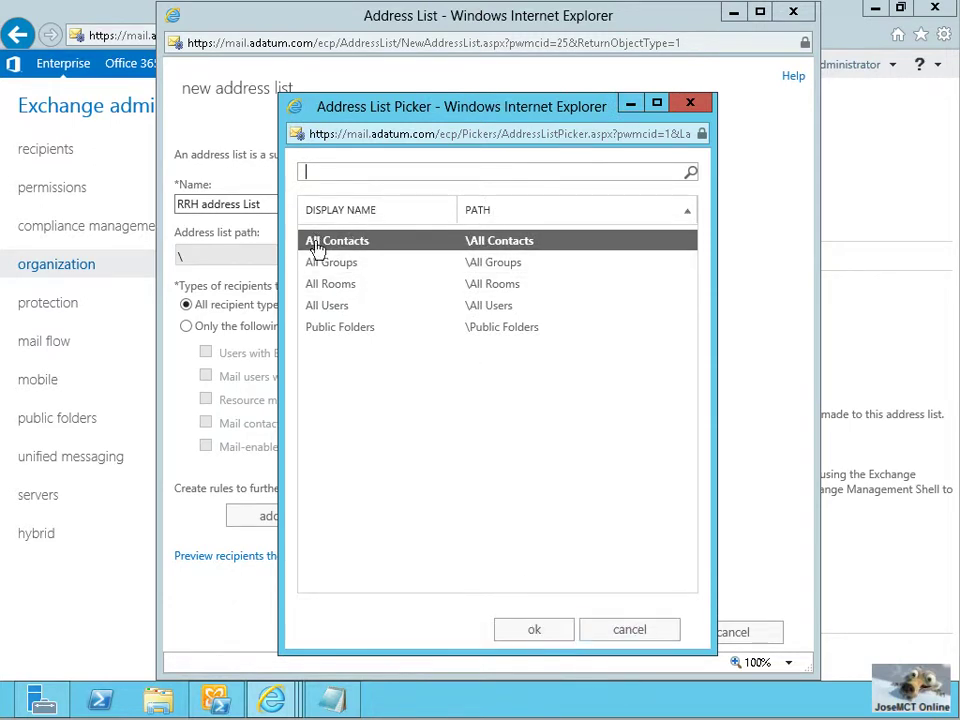
click(645, 632)
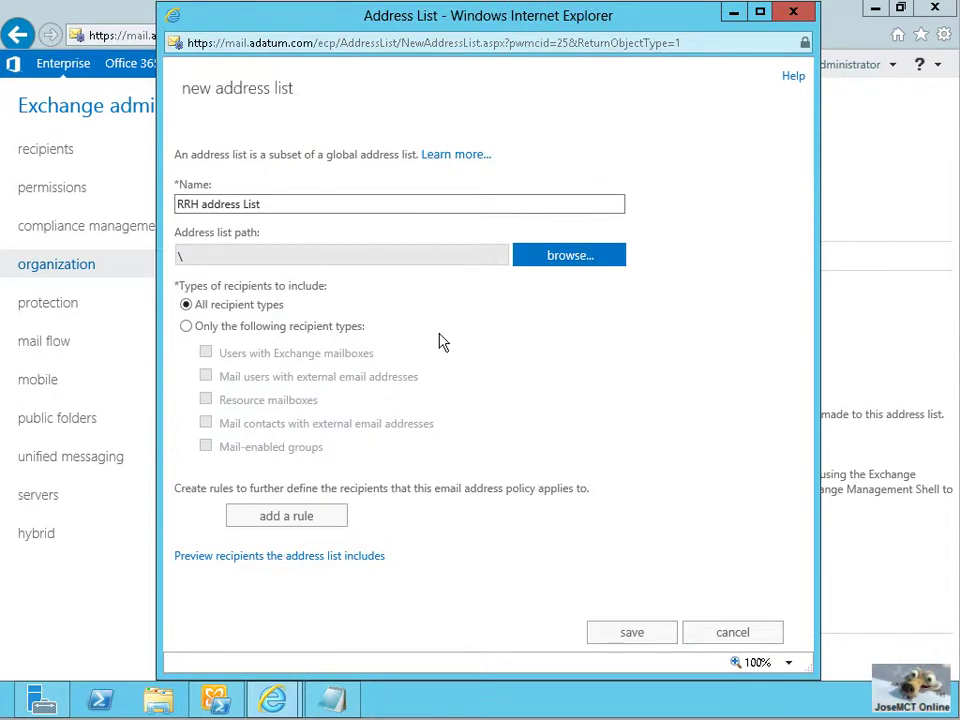
Limit the new address list to users with Exchange mailboxes and add a rule requiring Custom attribute 1 to be RRHH
click(254, 327)
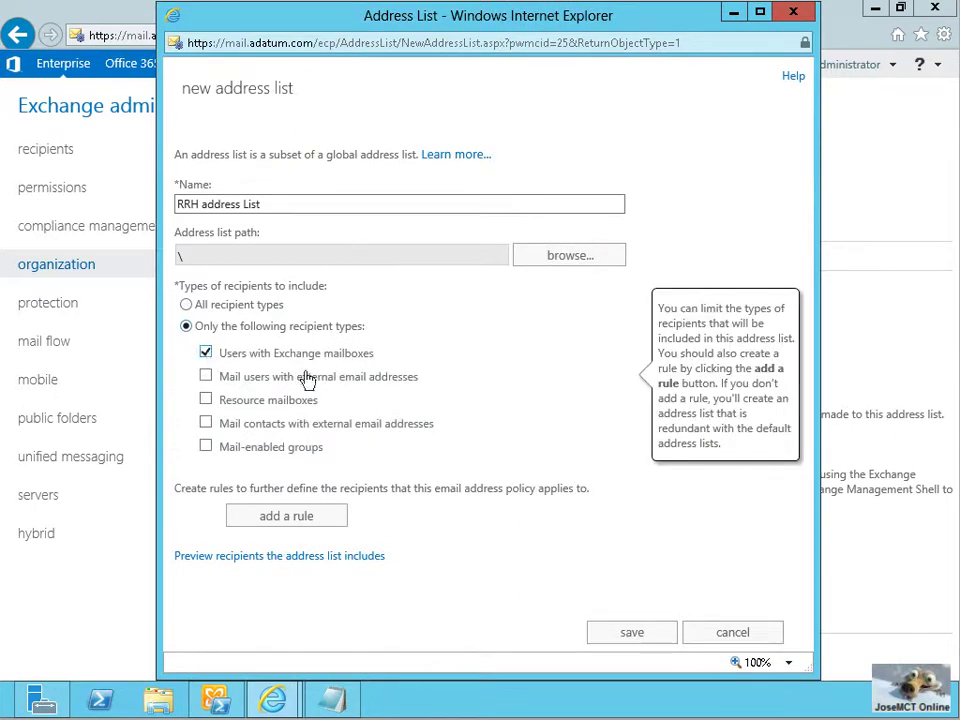
click(280, 516)
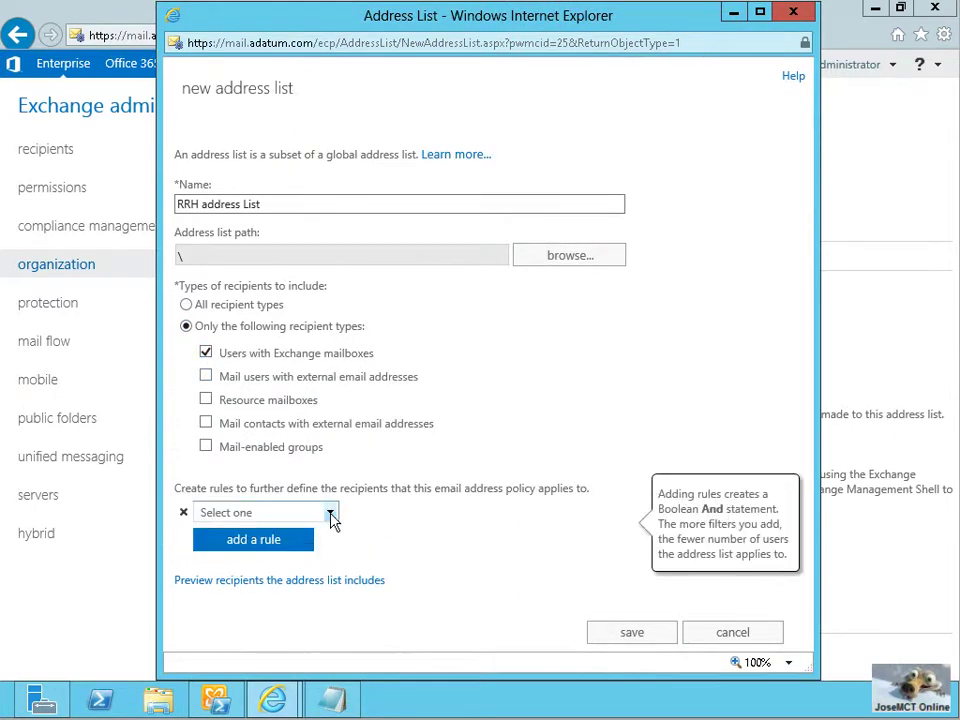
click(332, 514)
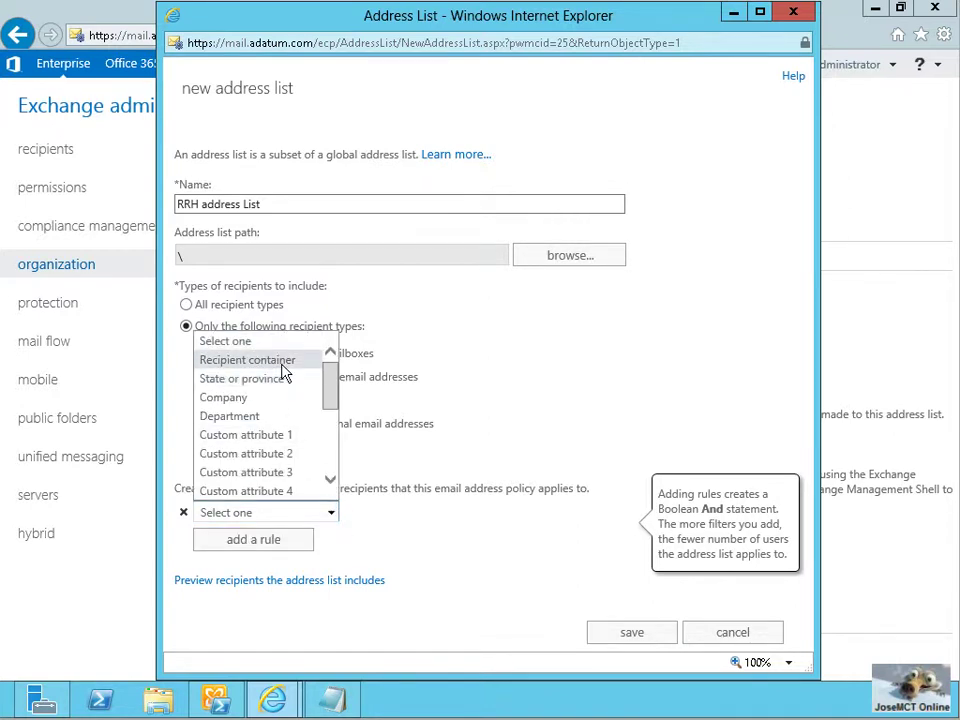
click(263, 436)
click(387, 304)
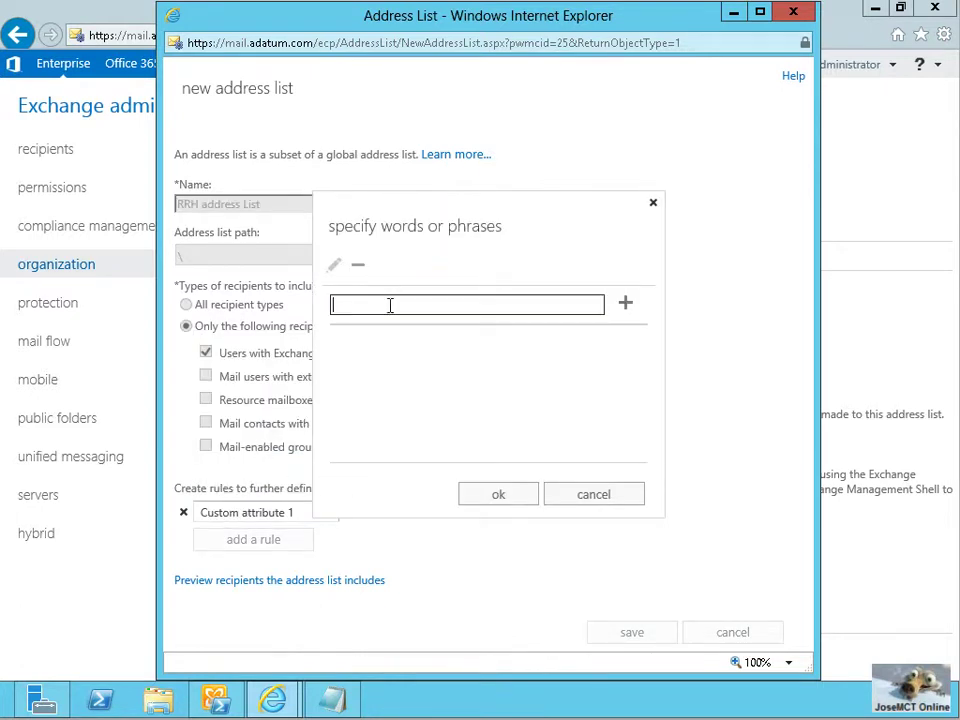
click(627, 303)
click(508, 493)
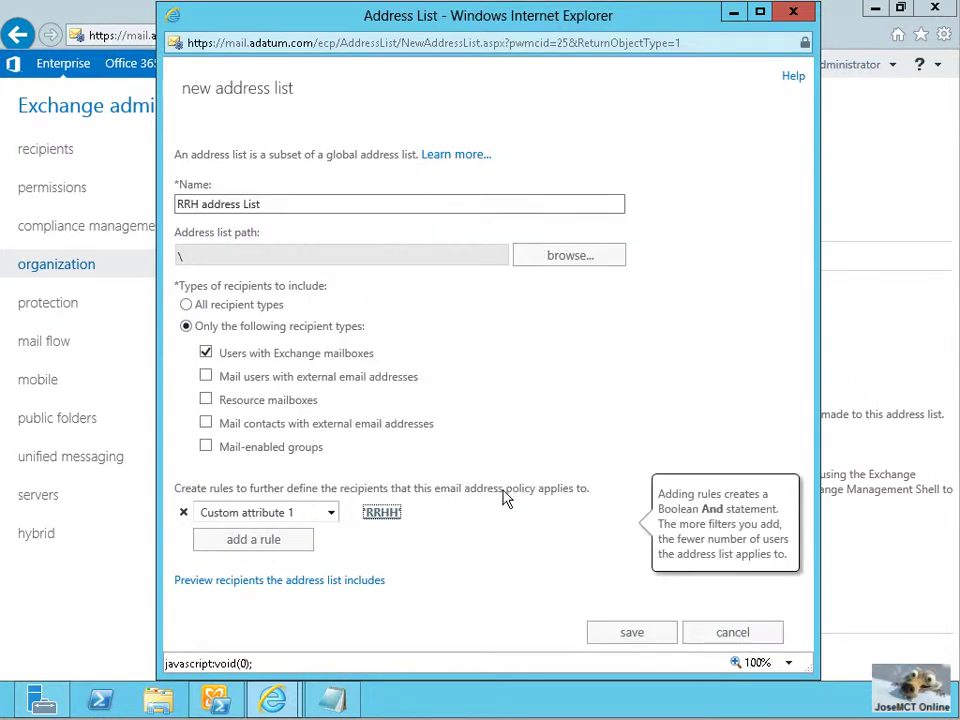
Preview the recipients the address list includes, and save the new list
click(310, 591)
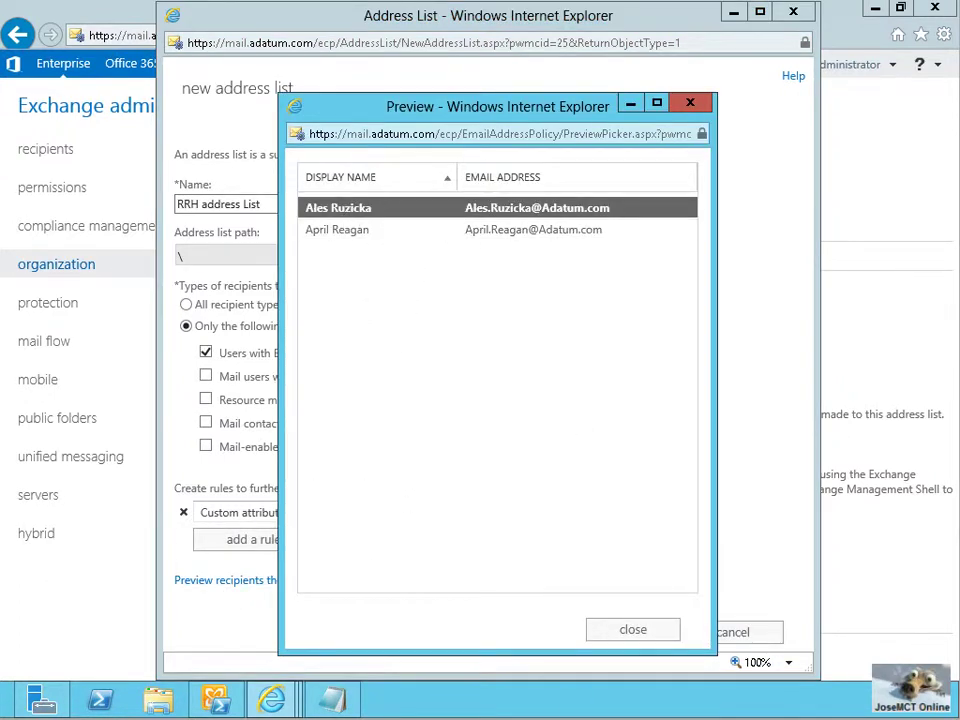
click(633, 629)
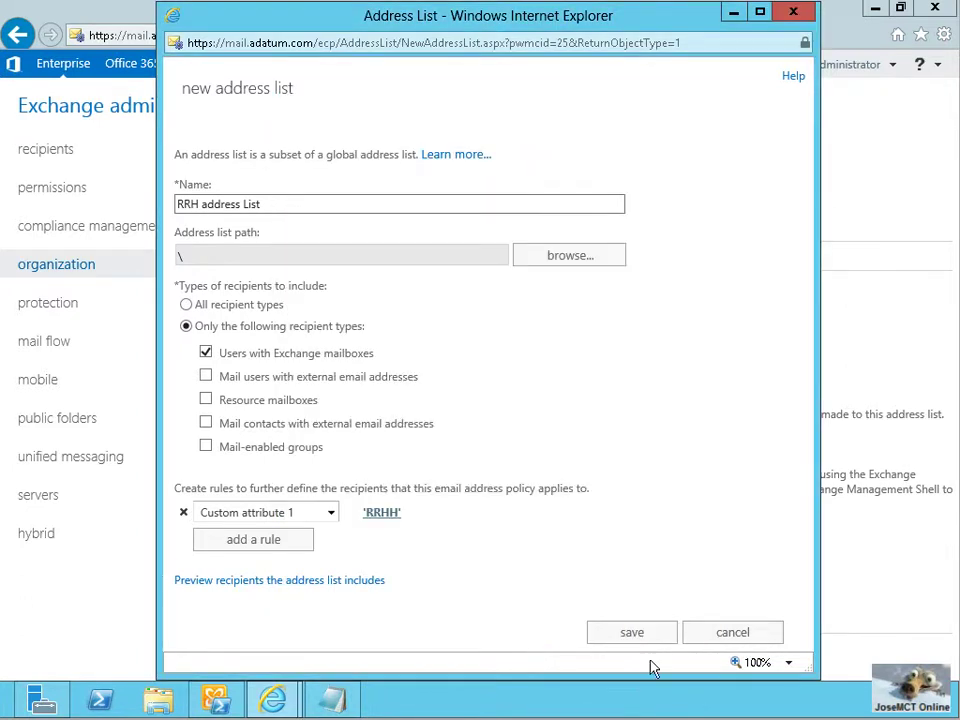
click(647, 632)
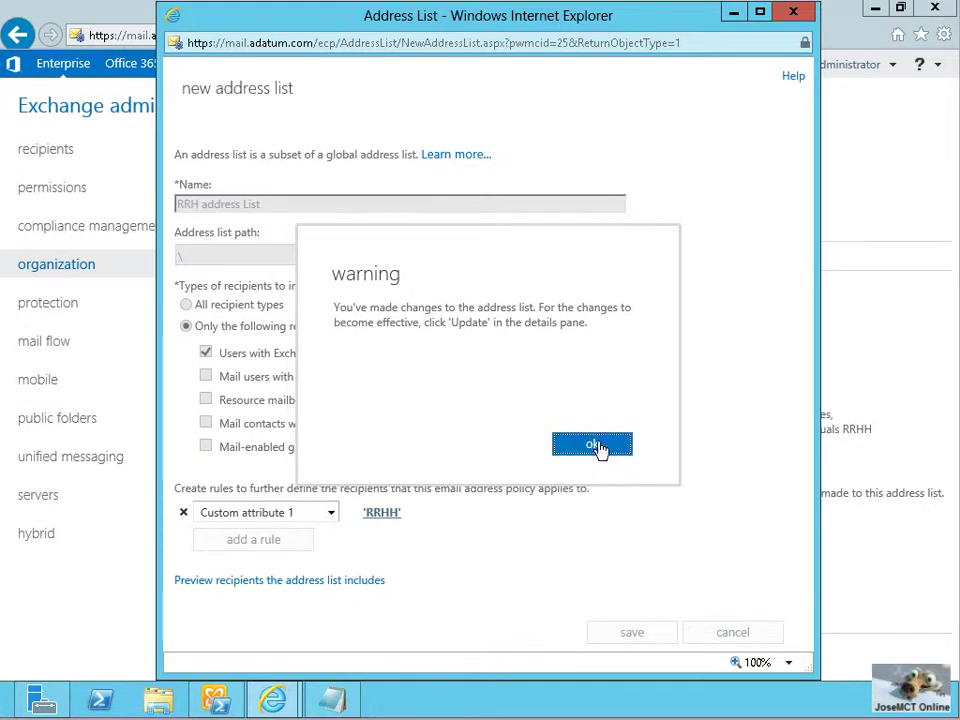
click(596, 445)
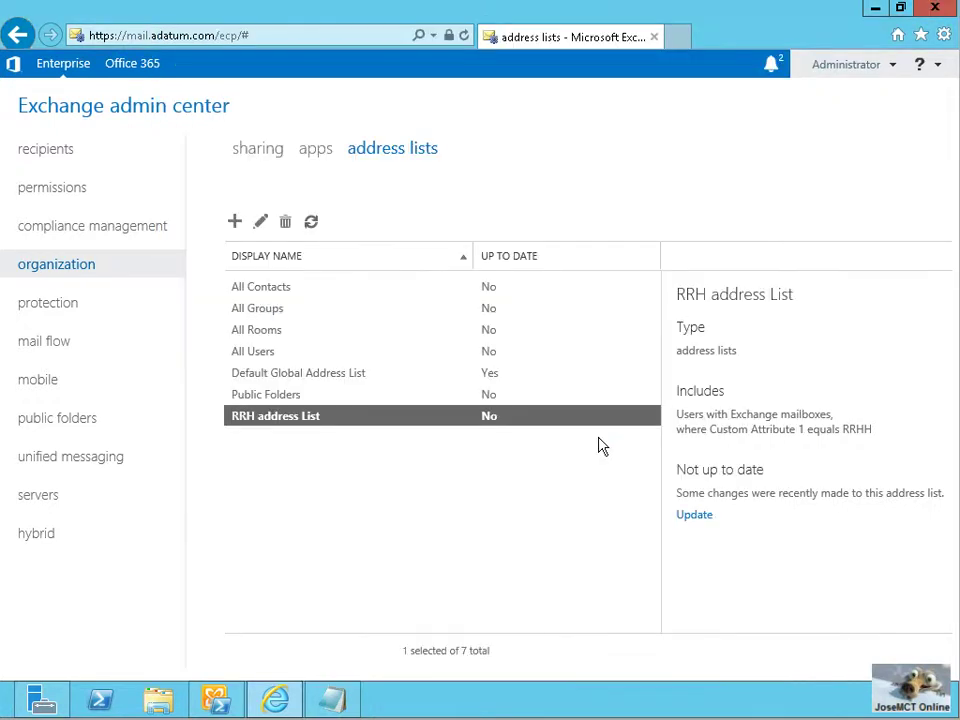
Update the RRH address List to apply its changes, and review its settings without editing them
click(697, 515)
click(497, 482)
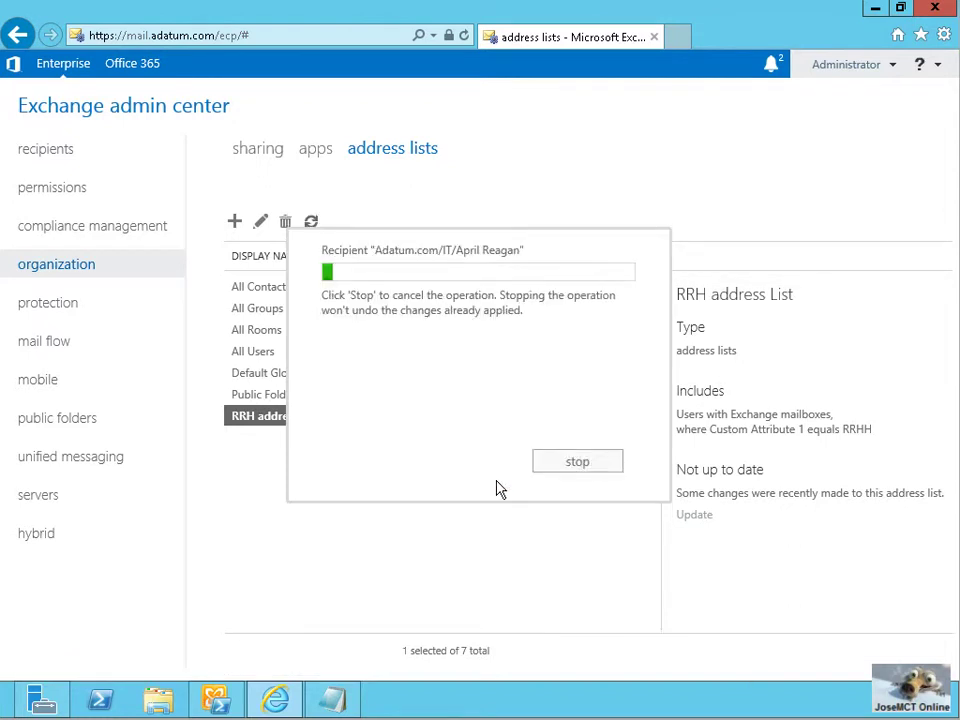
click(600, 450)
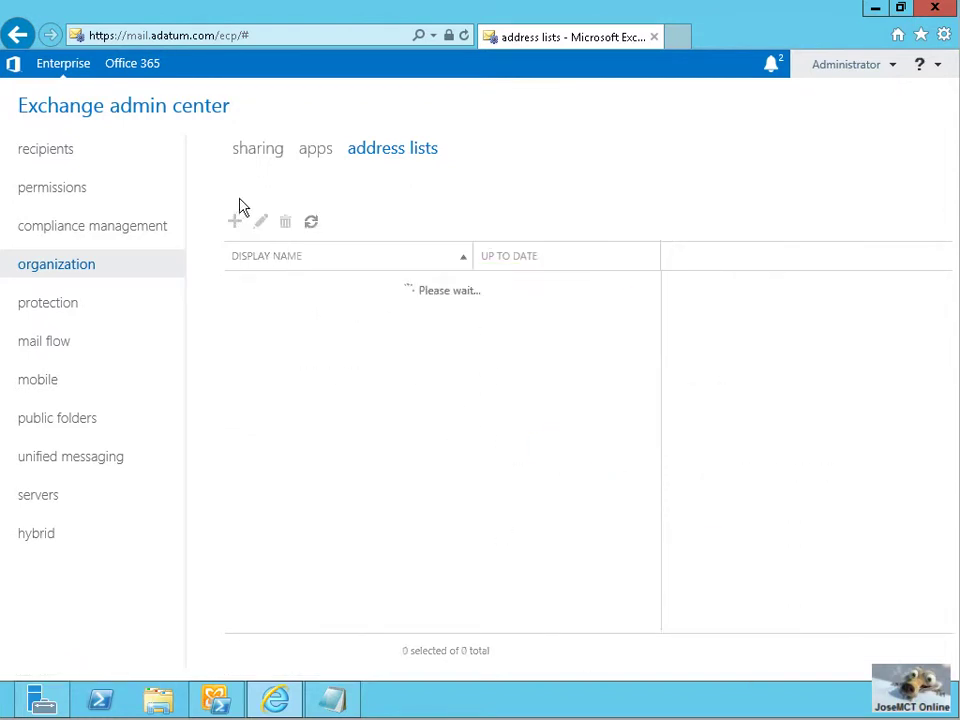
click(258, 223)
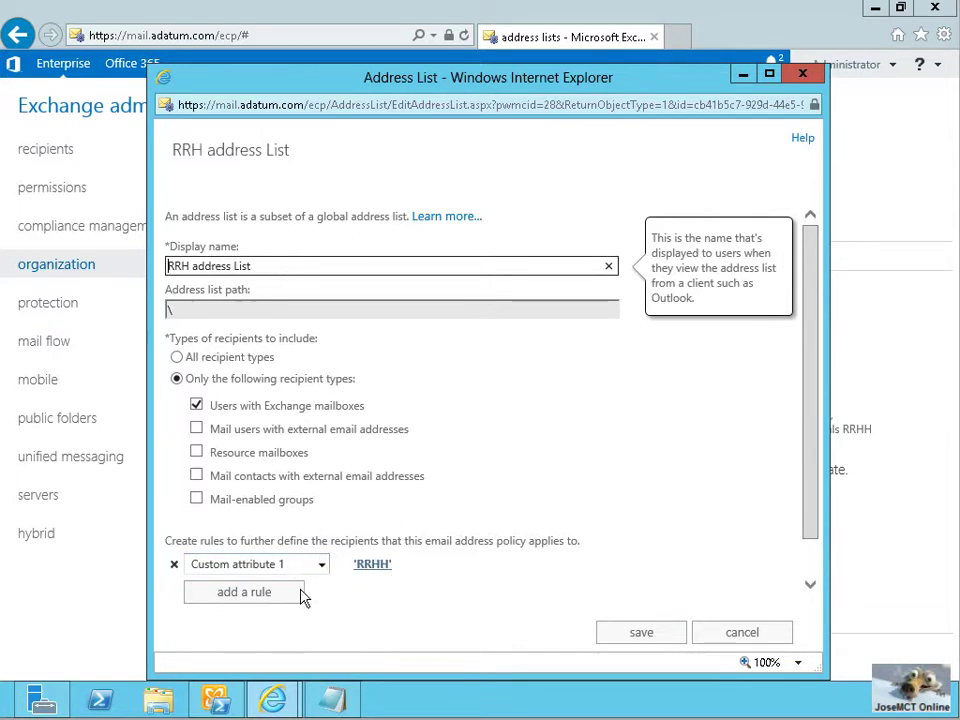
click(740, 634)
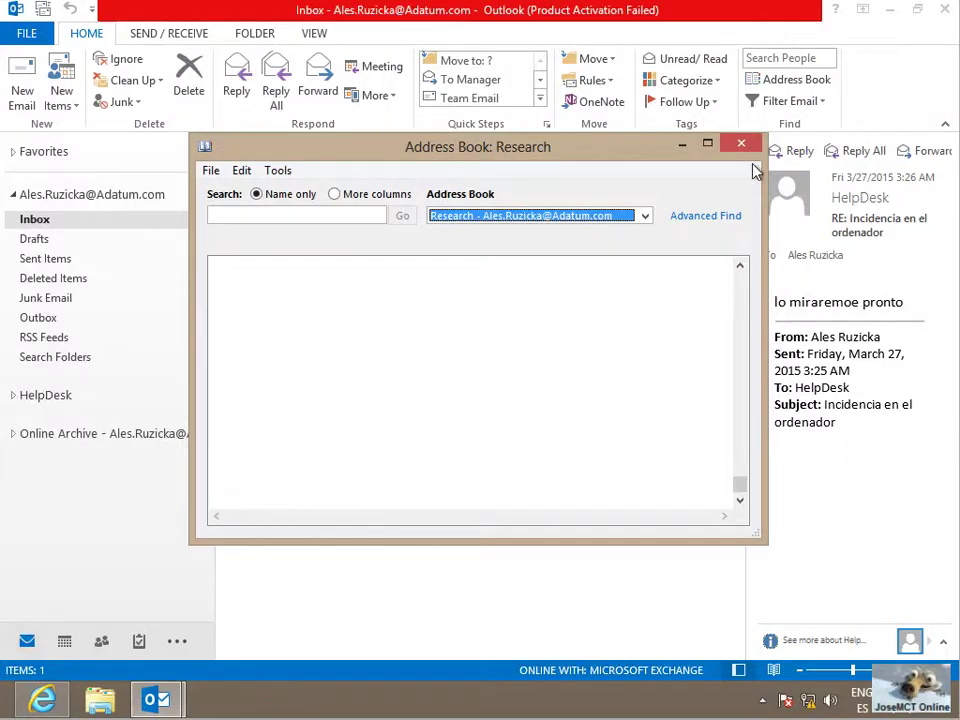
In Outlook, reopen the address book, check which address lists are available, and close it
click(742, 144)
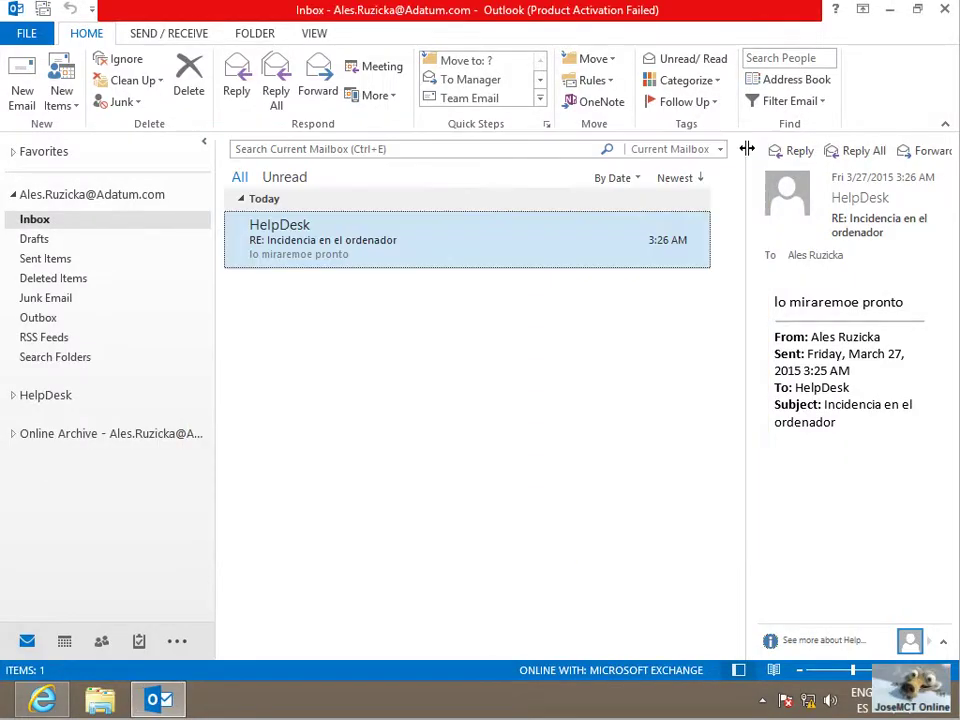
click(793, 82)
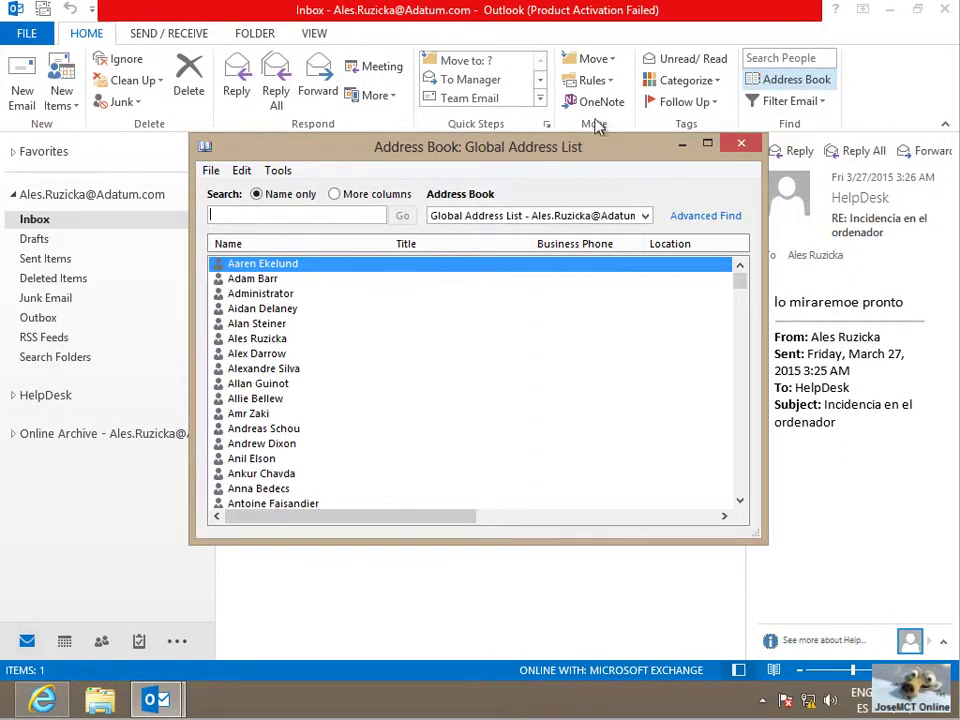
click(645, 216)
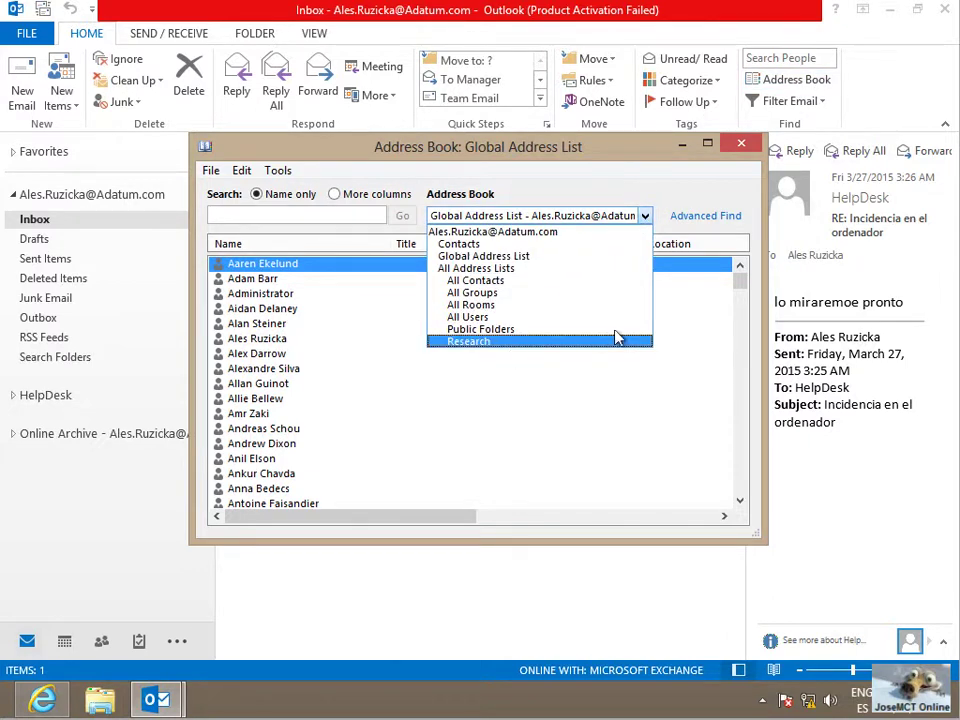
click(748, 145)
click(748, 145)
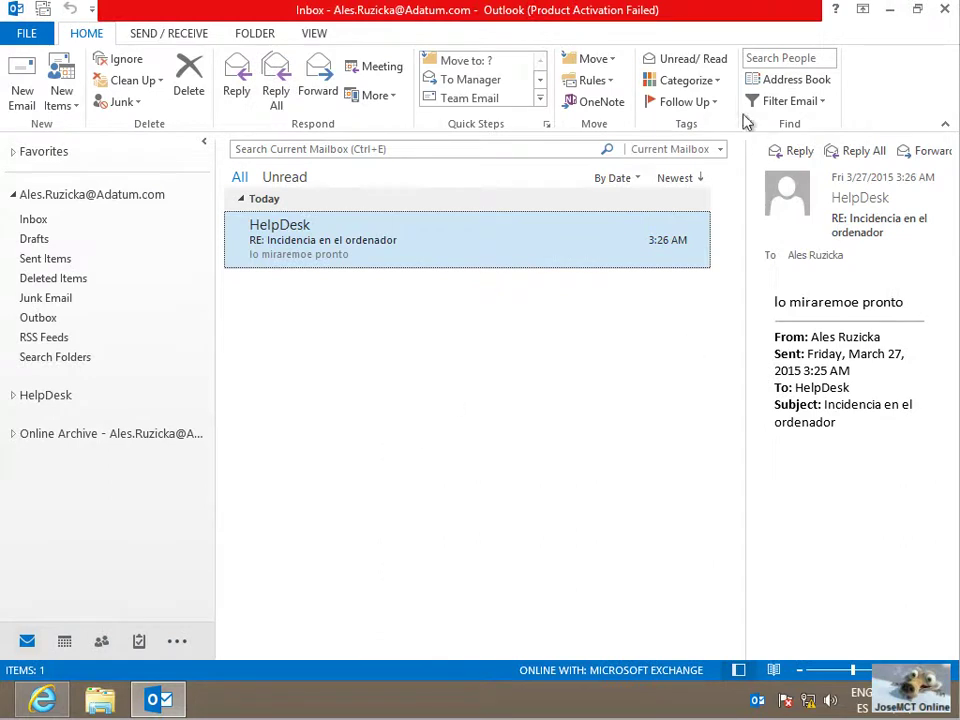
Open the address book again, show the members of the RRH address List, and close it
click(812, 83)
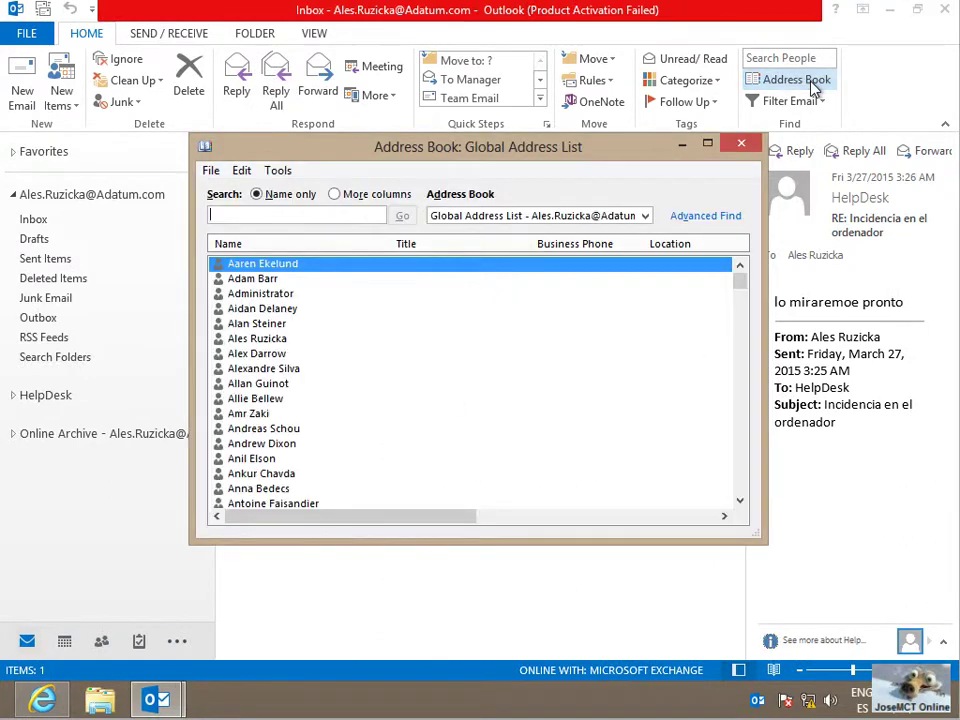
click(645, 215)
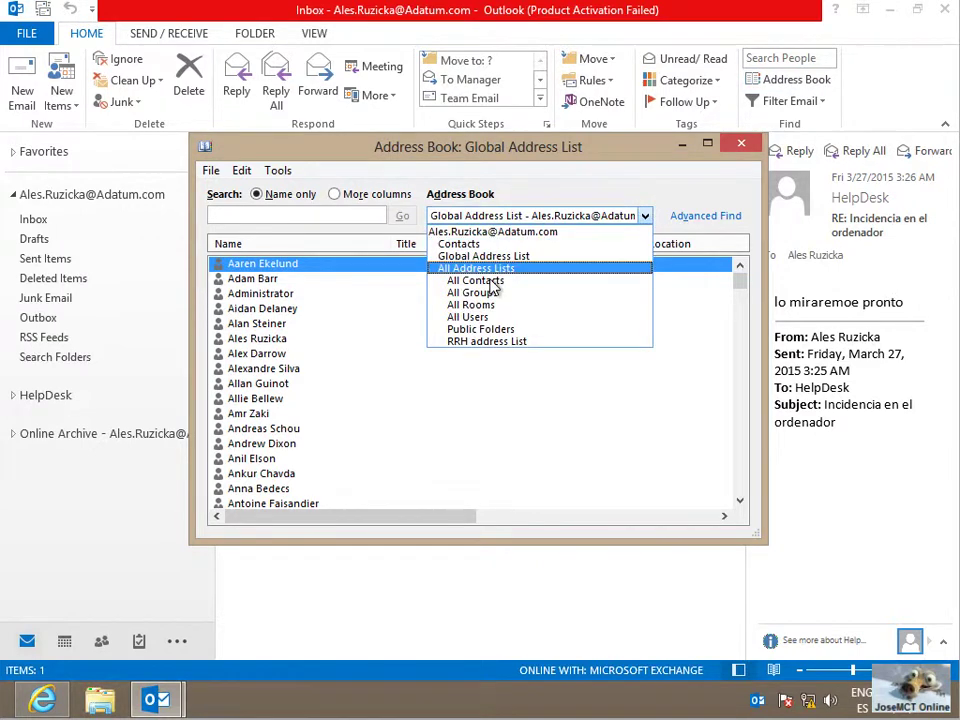
click(483, 342)
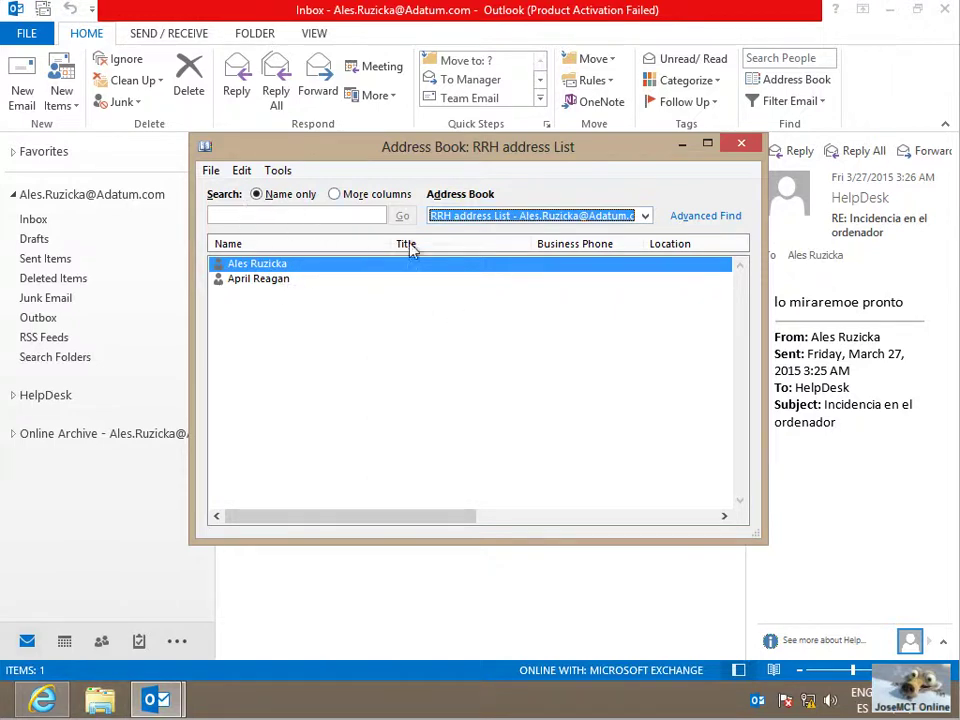
click(739, 145)
Start a new email and add both members of the RRH address List as its main recipients
click(22, 80)
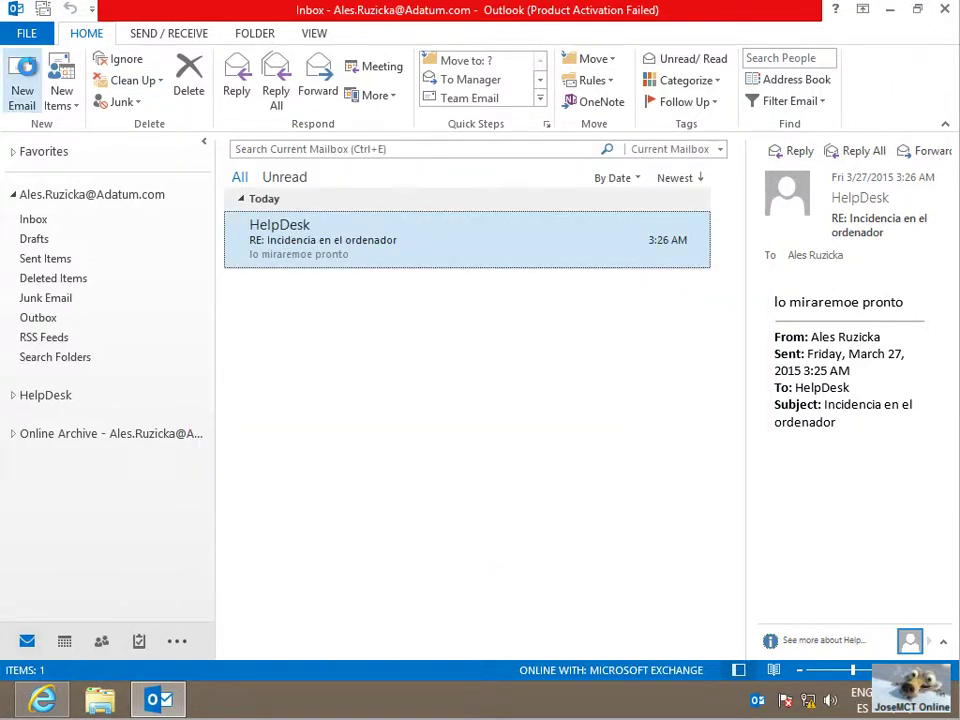
click(251, 225)
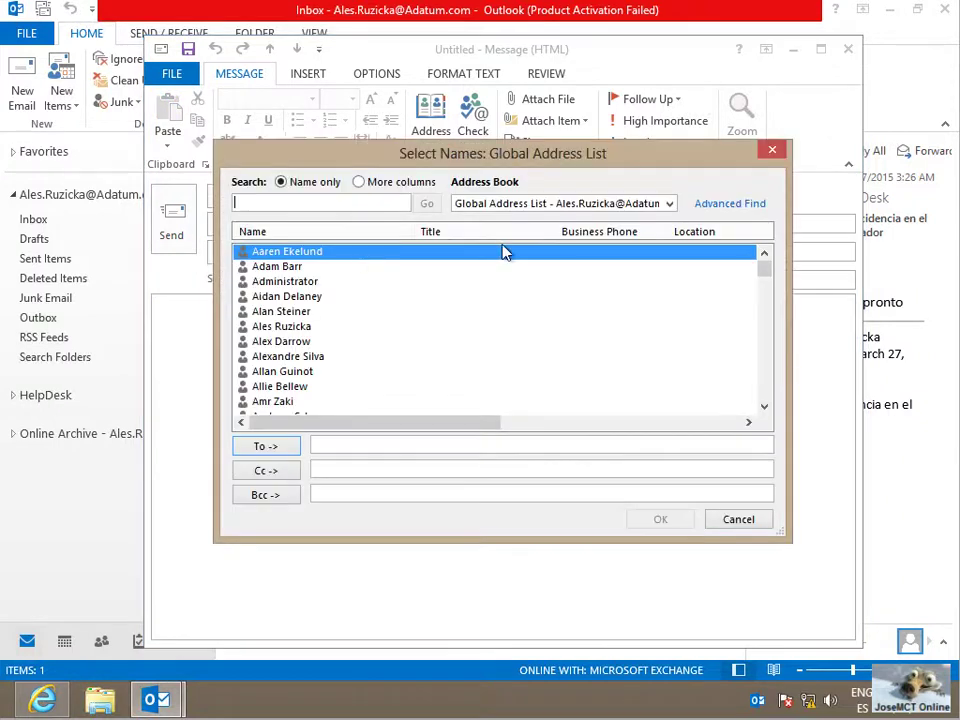
click(670, 204)
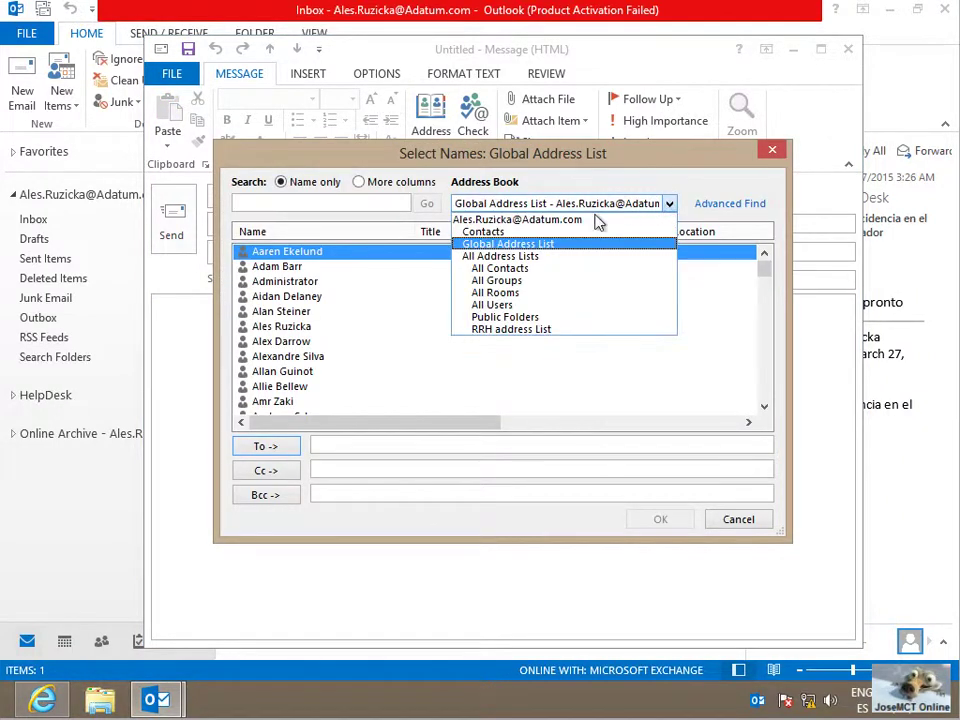
click(515, 336)
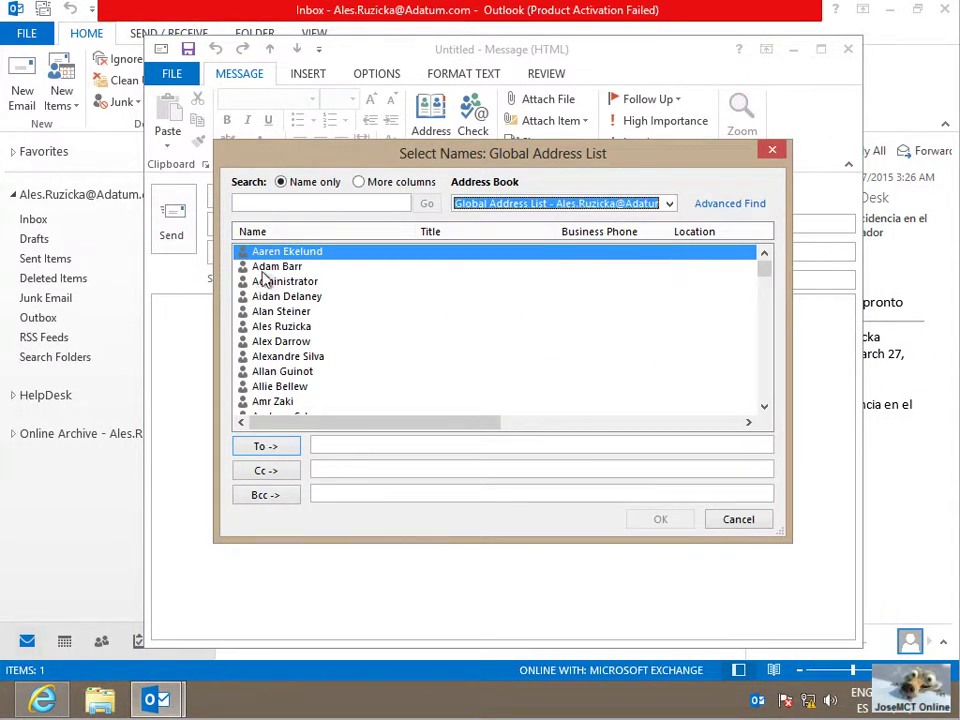
click(669, 207)
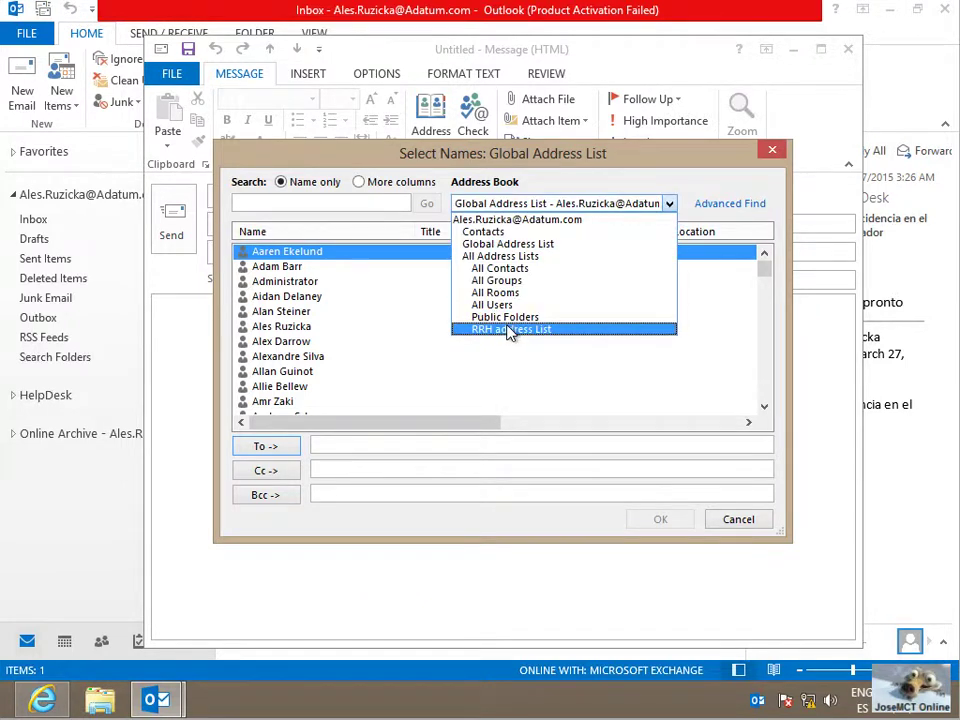
click(512, 331)
shift+click(294, 268)
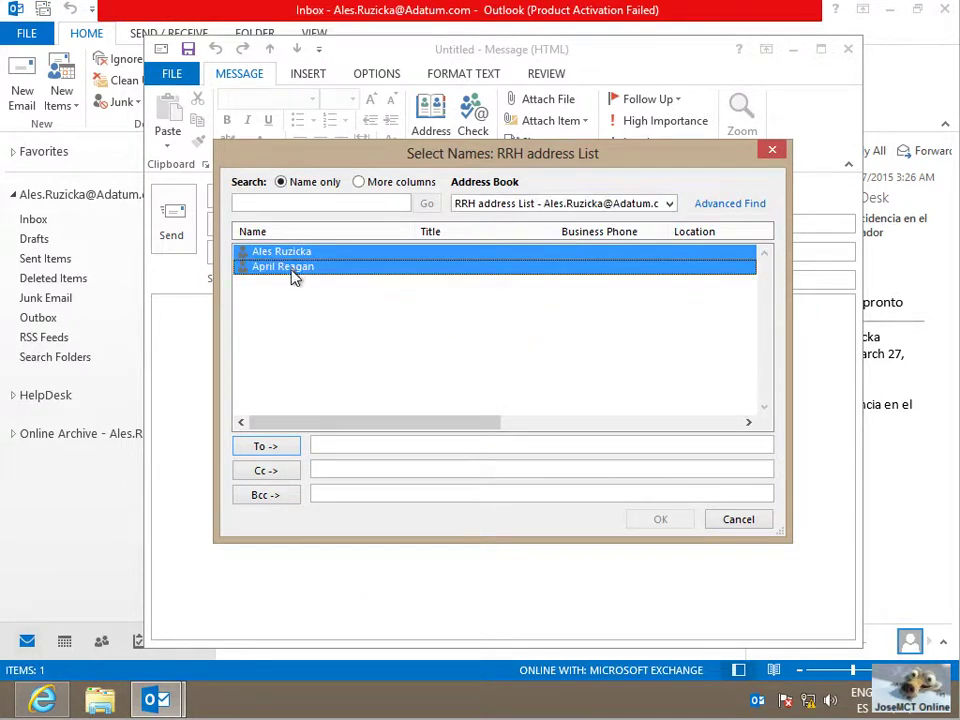
click(287, 447)
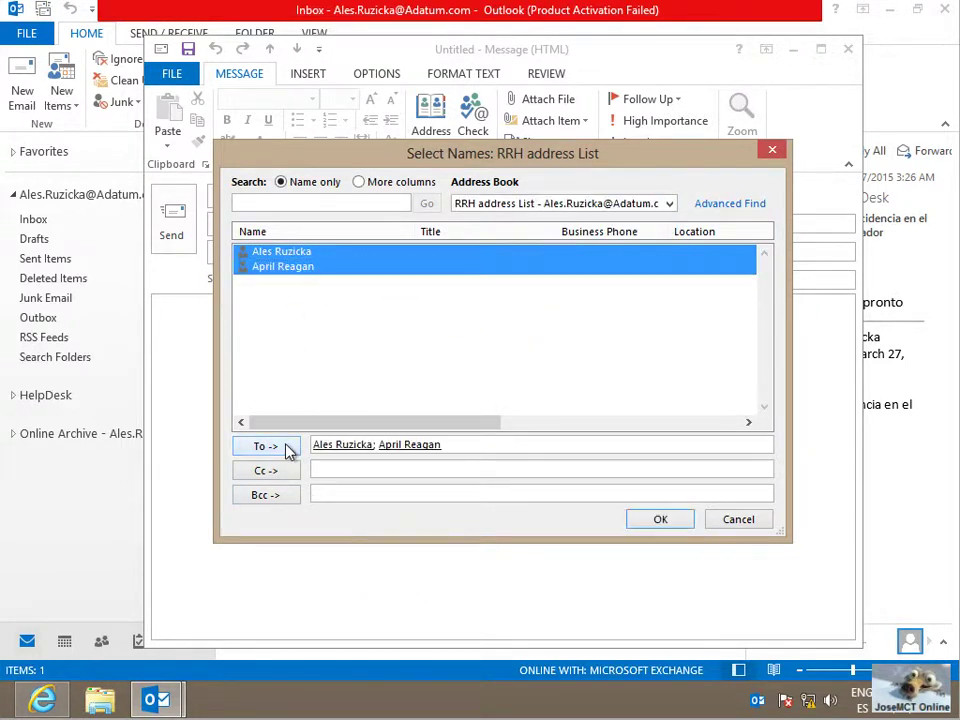
click(662, 519)
Send the email with the subject "rrhh test" and view the received copy in the inbox
click(344, 277)
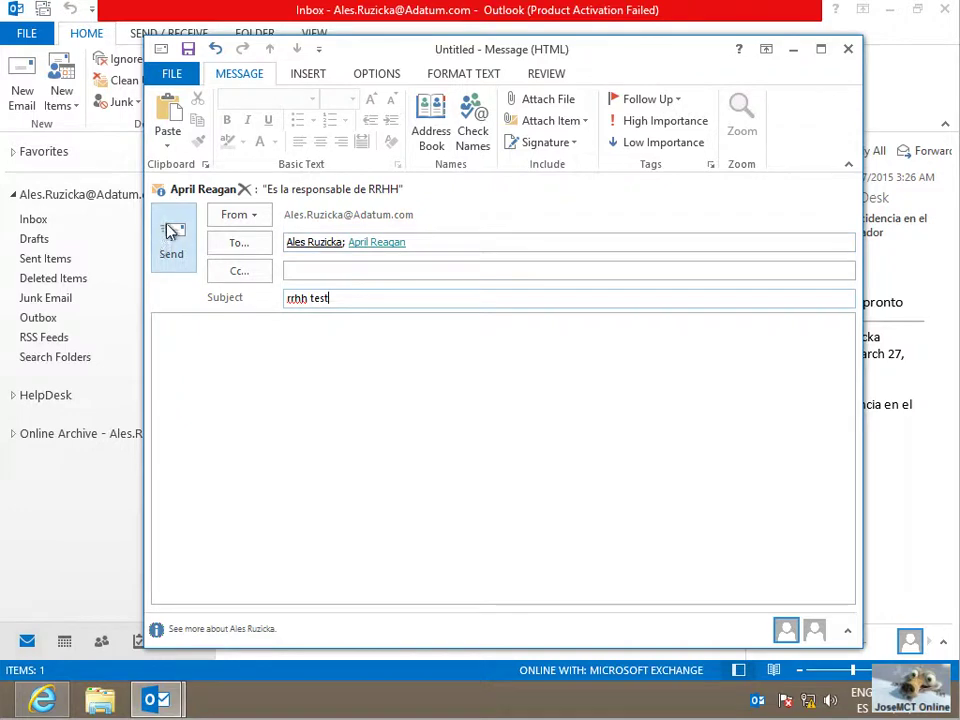
click(182, 249)
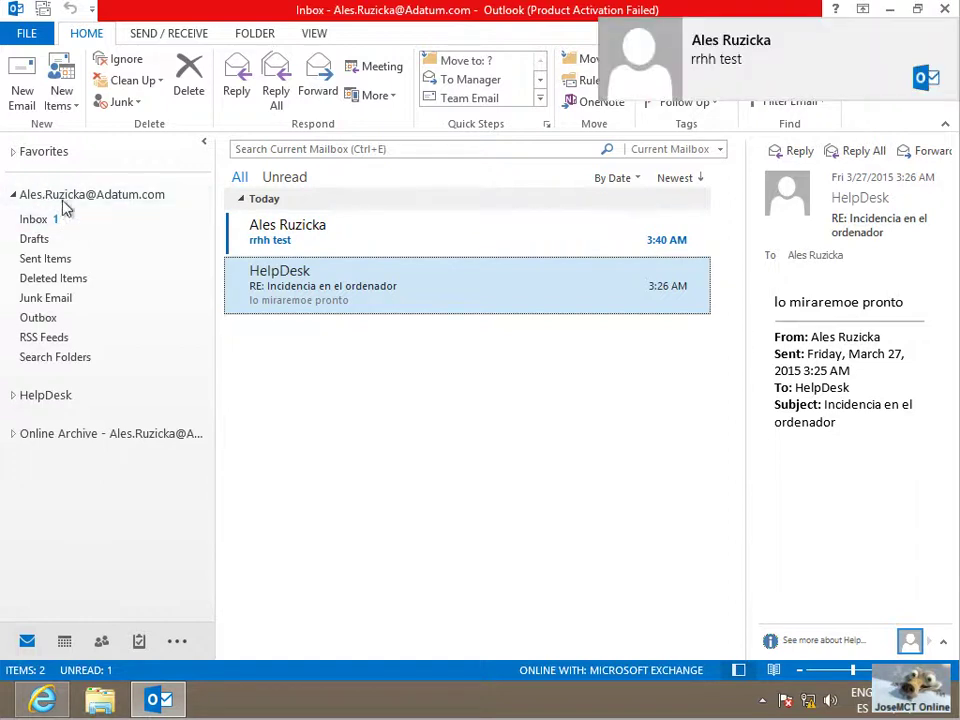
click(338, 237)
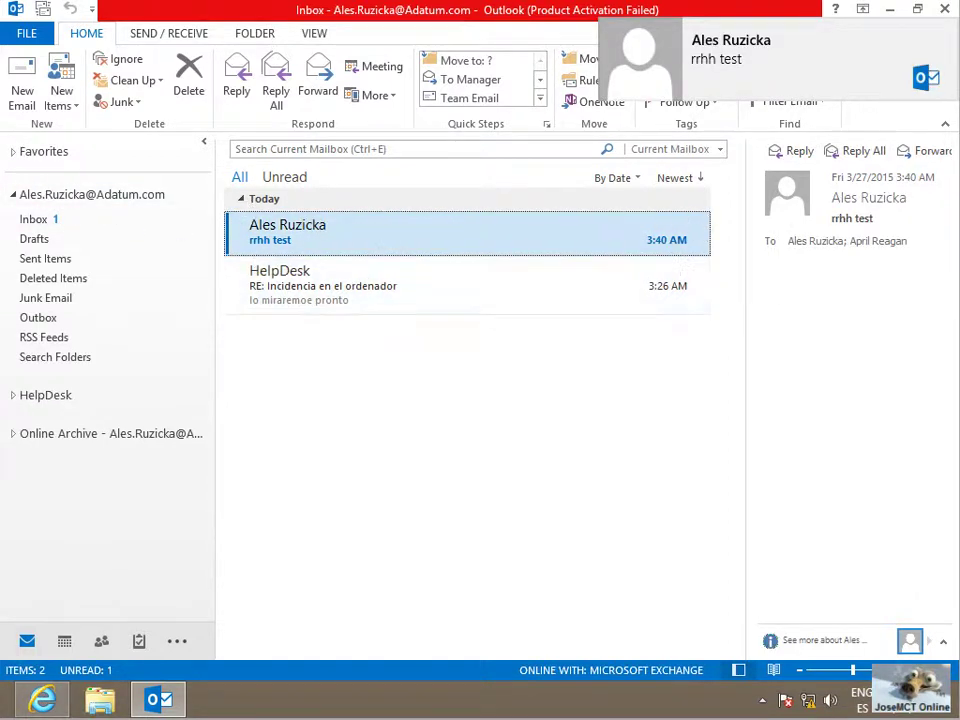